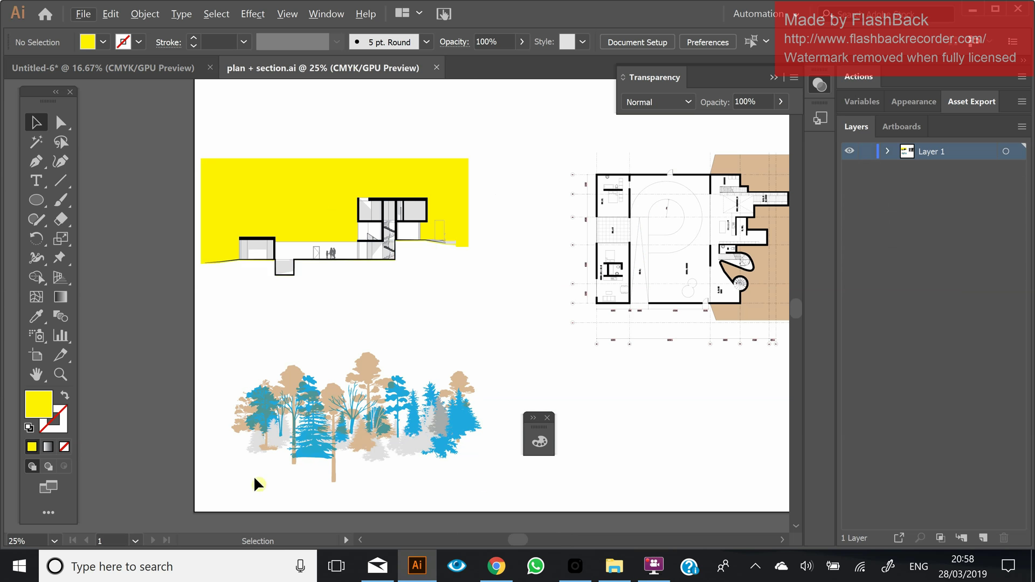
# Move the yellow sky shape from the section drawing down over the group of trees
pyautogui.click(308, 183)
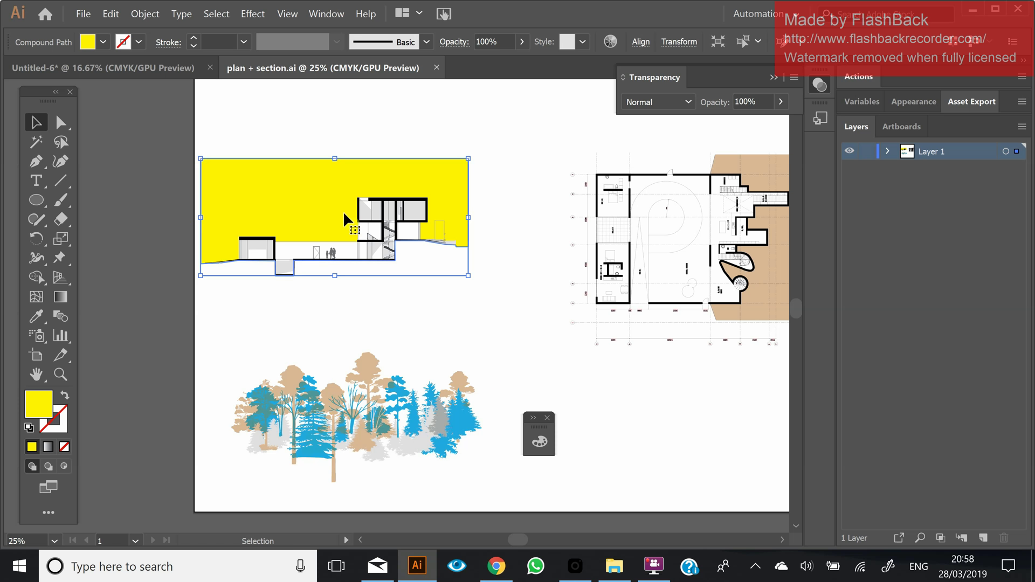
pyautogui.click(405, 118)
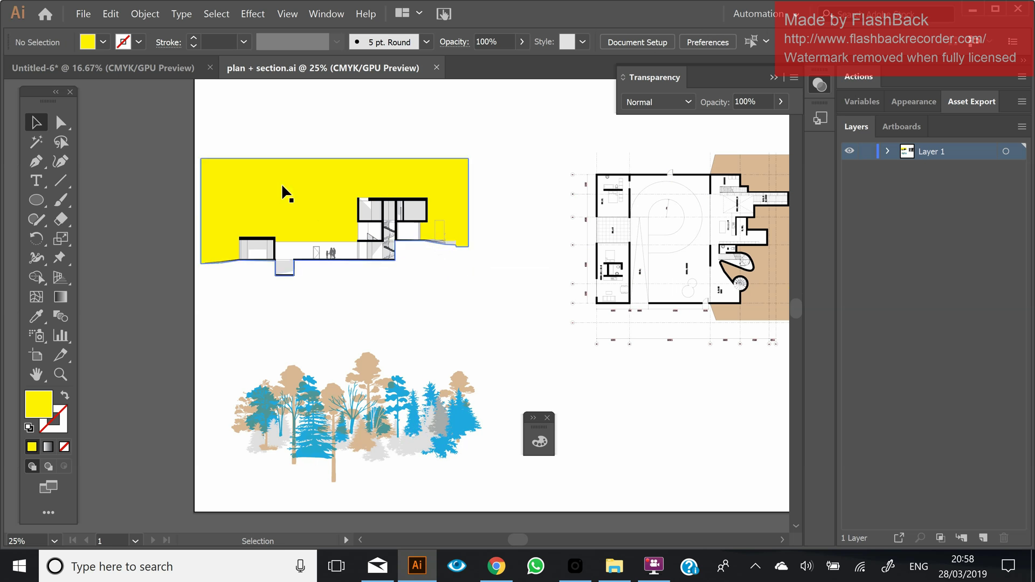
pyautogui.moveTo(294, 189); pyautogui.dragTo(322, 324)
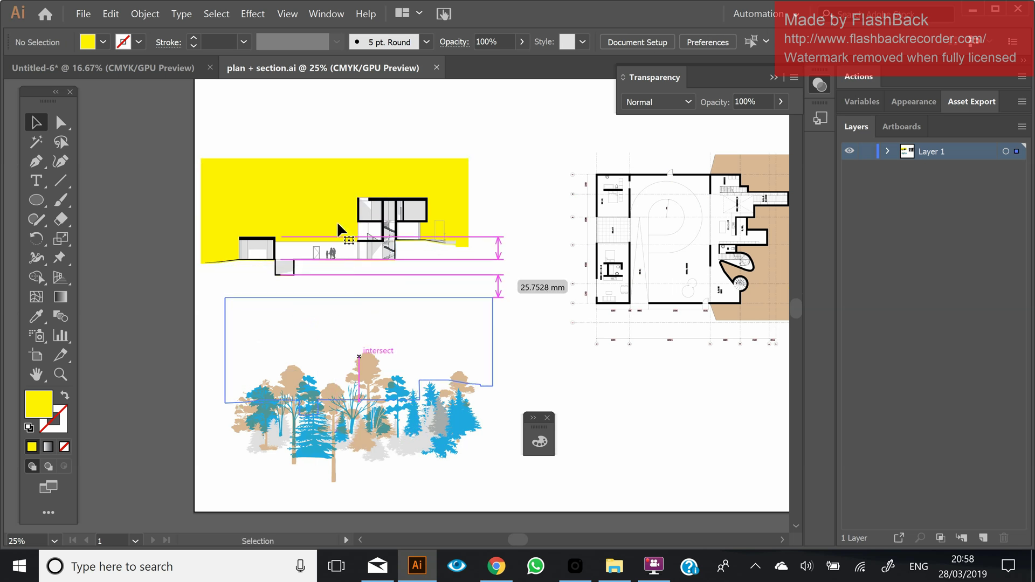
pyautogui.moveTo(338, 226); pyautogui.dragTo(433, 362)
# Bring the yellow shape to the front and shift it slightly so it covers the width of the trees
pyautogui.rightClick(434, 364)
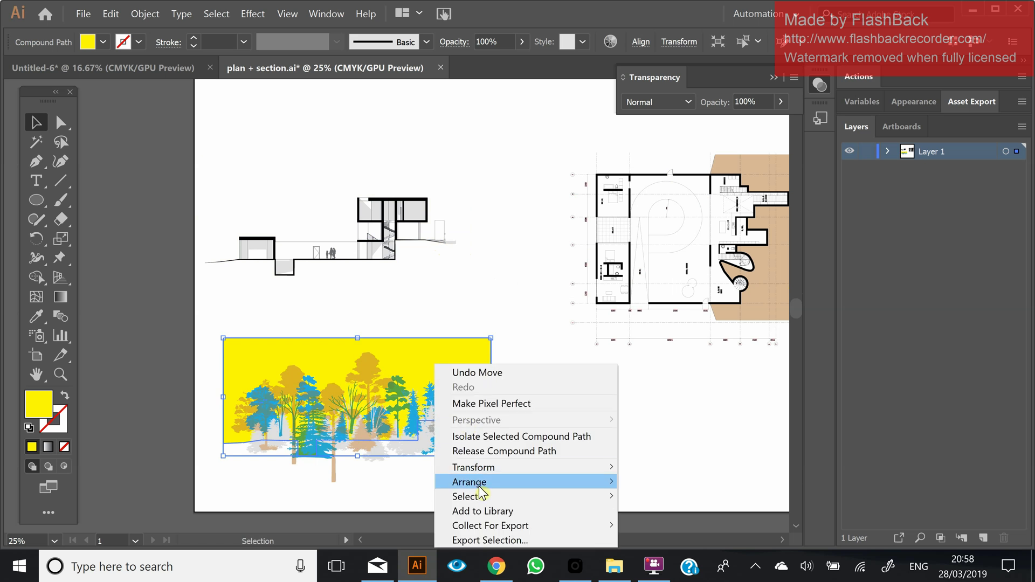
pyautogui.moveTo(479, 486)
pyautogui.click(375, 480)
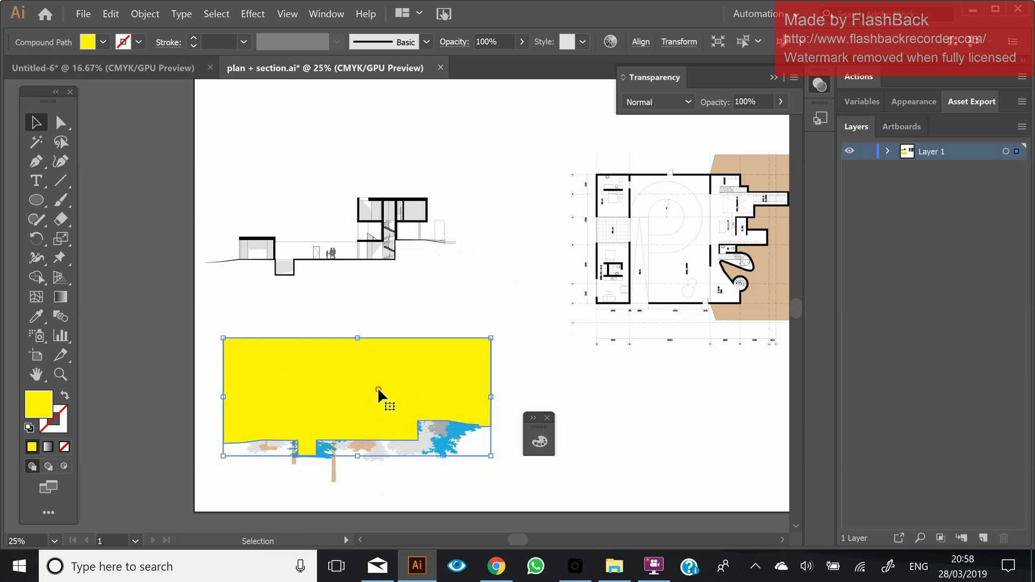
pyautogui.moveTo(378, 387); pyautogui.dragTo(406, 385)
pyautogui.click(523, 314)
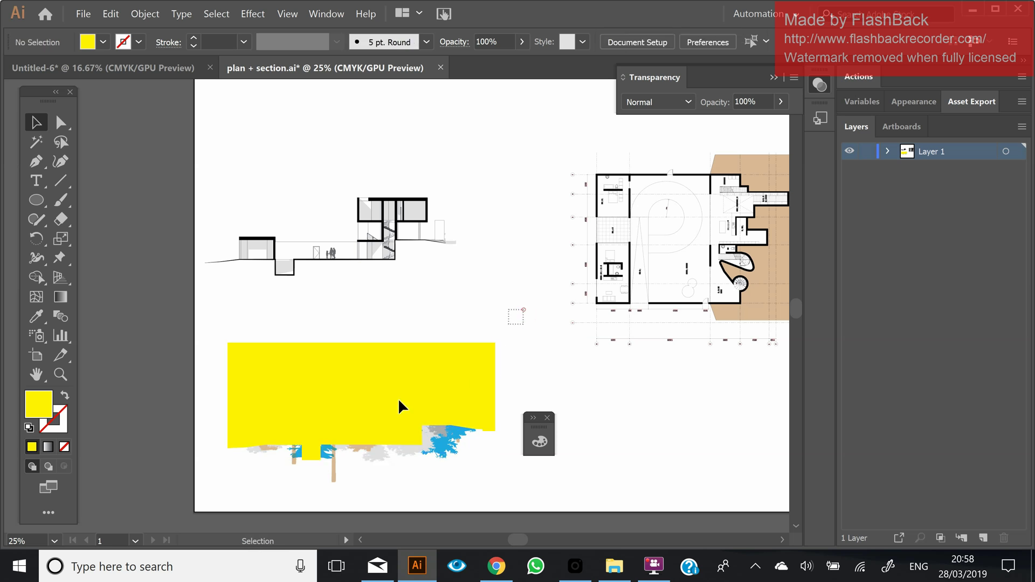
# Select the yellow shape together with all the trees and make a clipping mask from them
pyautogui.moveTo(526, 308); pyautogui.dragTo(198, 512)
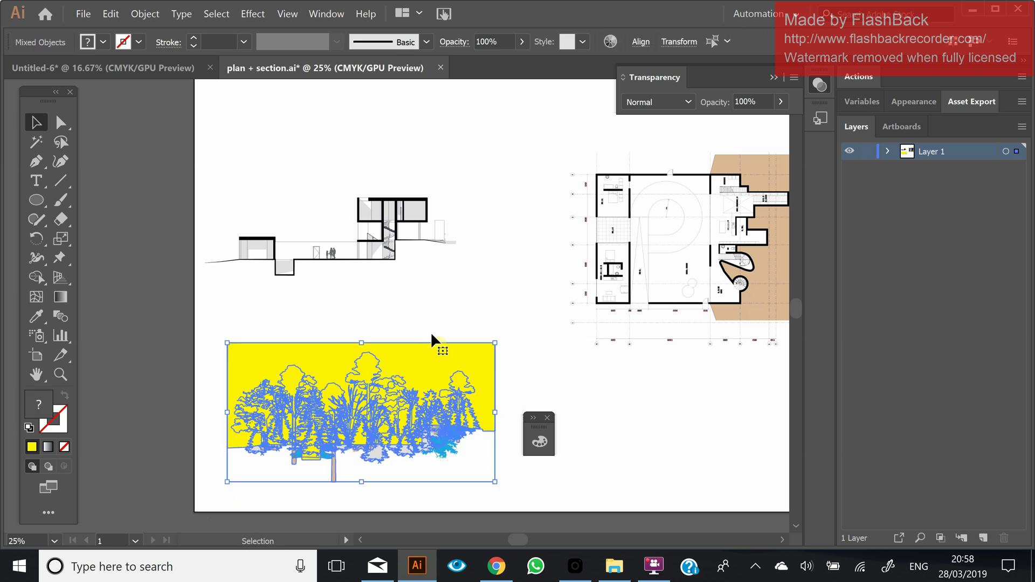
pyautogui.rightClick(424, 388)
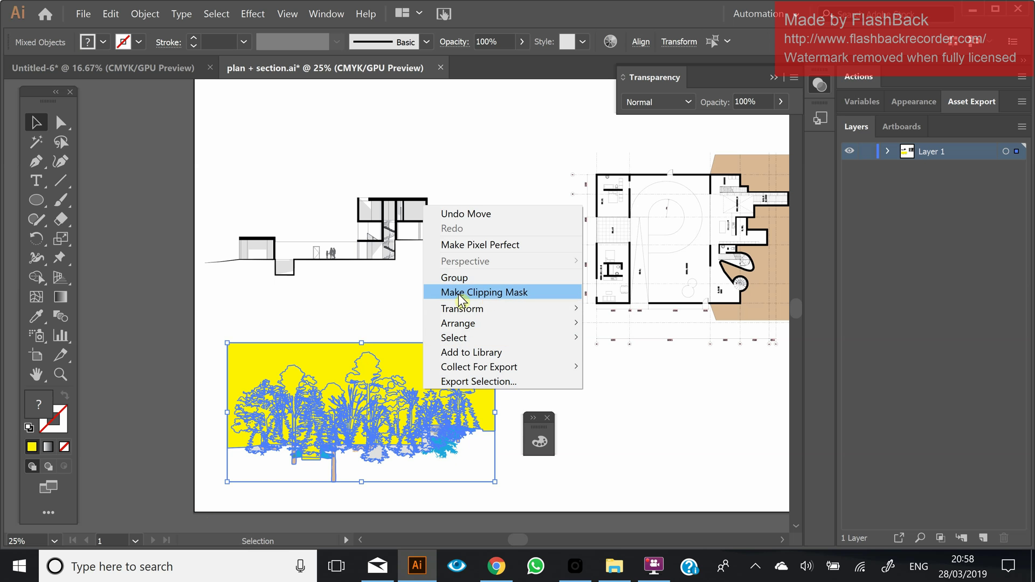
pyautogui.rightClick(392, 391)
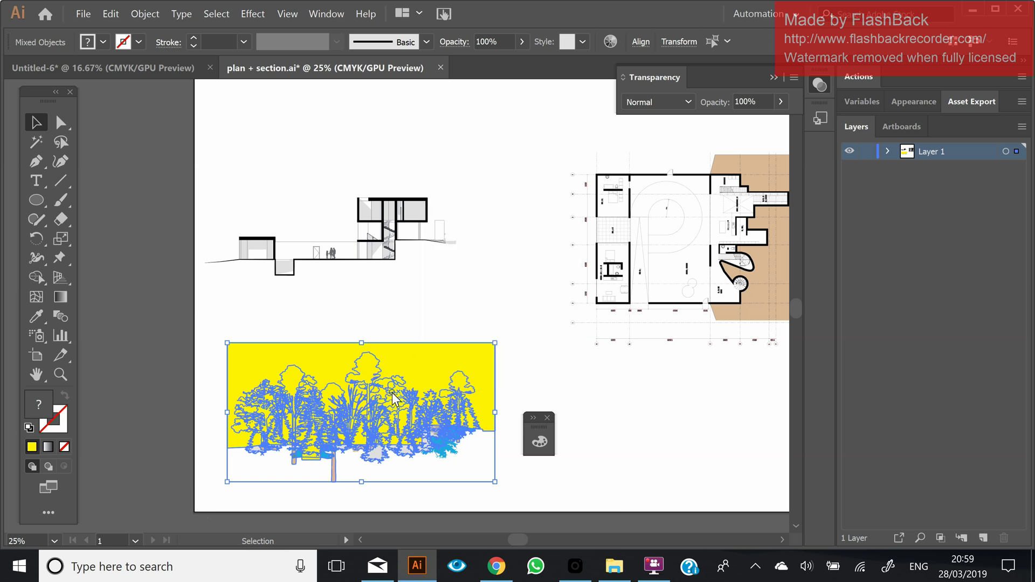
pyautogui.click(448, 296)
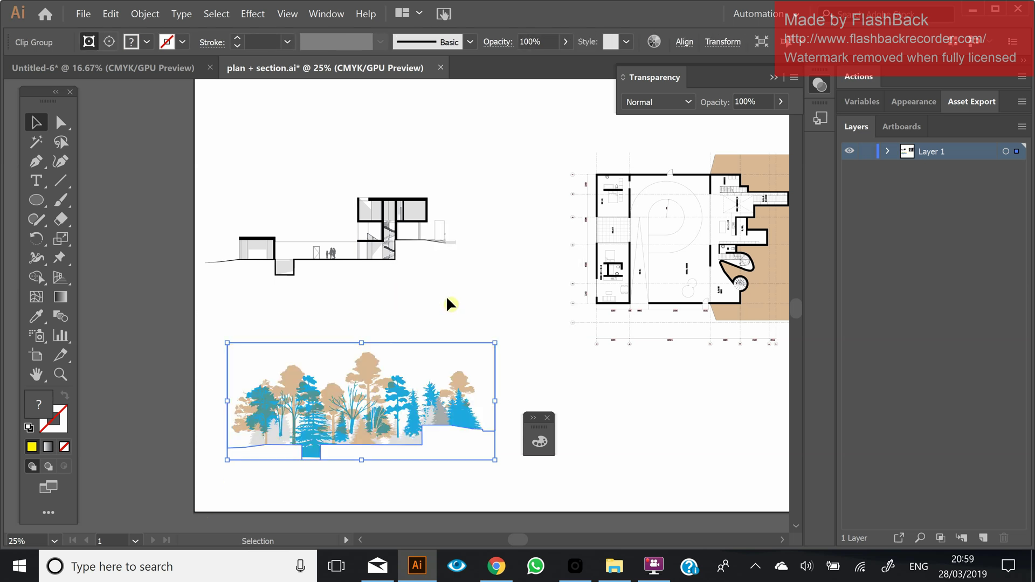
# Move the clipped trees up onto the section drawing, aligned with its ground line, and send them to the back
pyautogui.moveTo(365, 415); pyautogui.dragTo(330, 276)
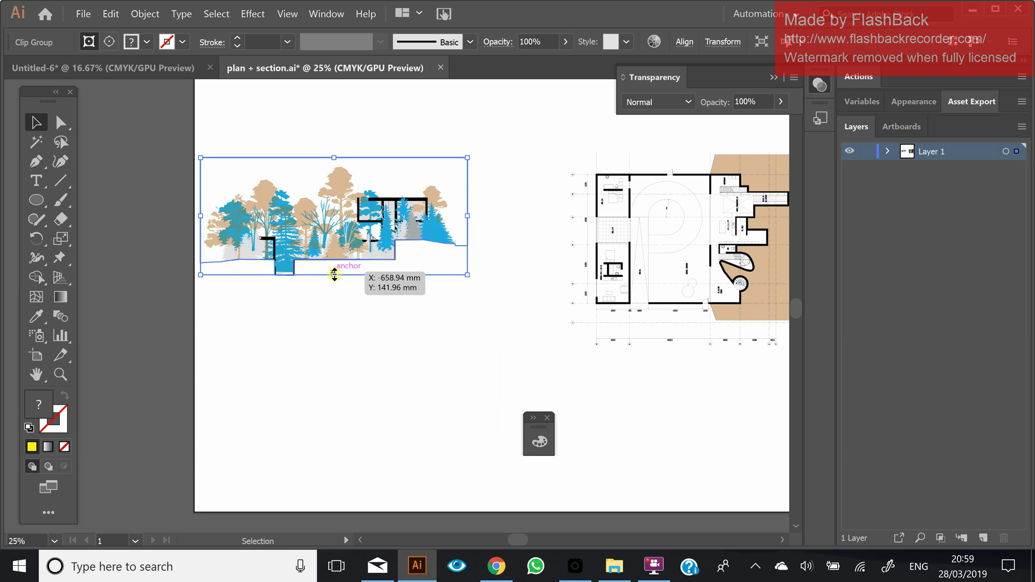
pyautogui.rightClick(360, 249)
pyautogui.moveTo(398, 380)
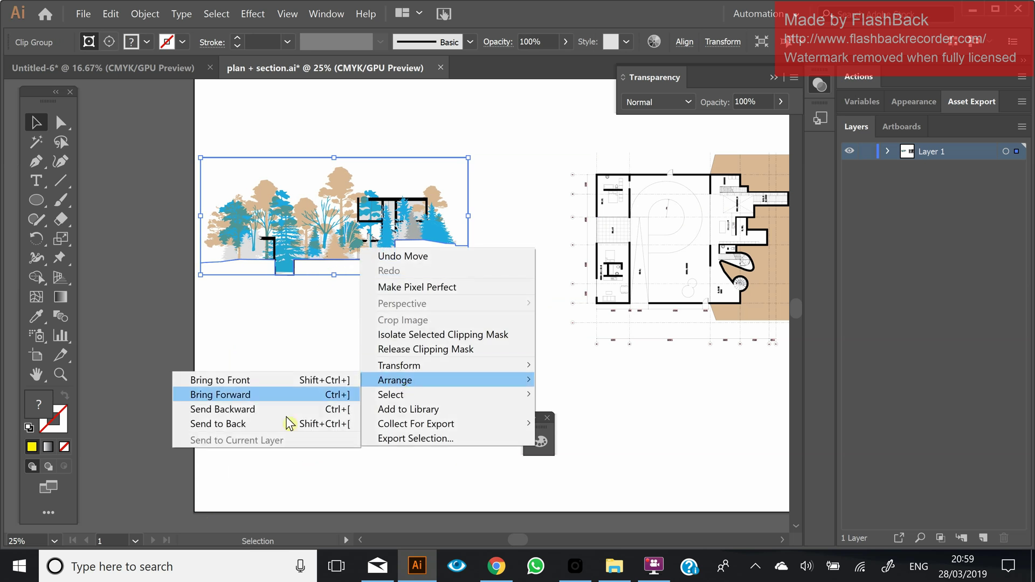
pyautogui.click(282, 425)
pyautogui.click(302, 390)
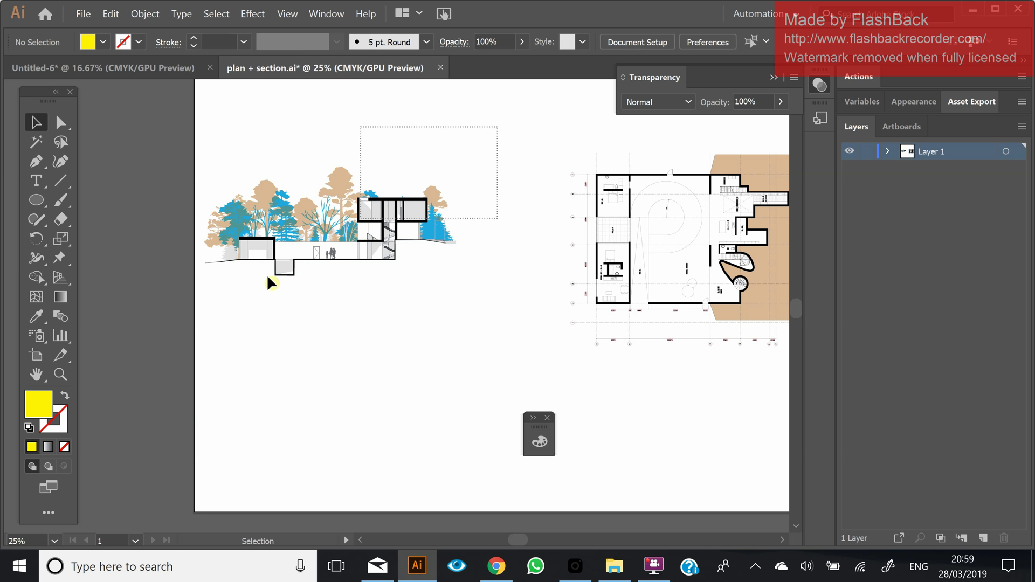
# Group the section drawing with its clipped trees and copy the group
pyautogui.hotkey('ctrl', 'a')
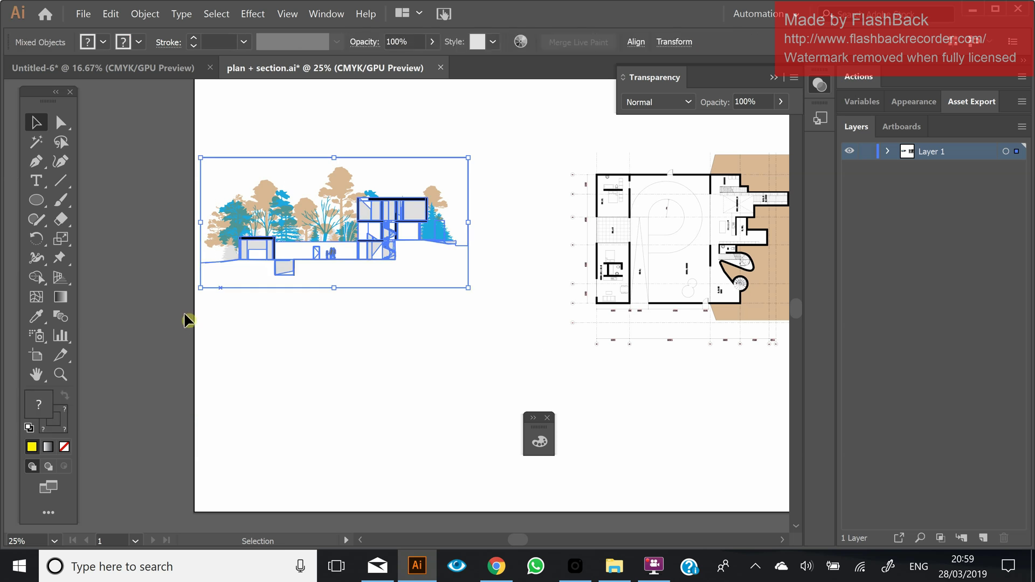
pyautogui.rightClick(301, 198)
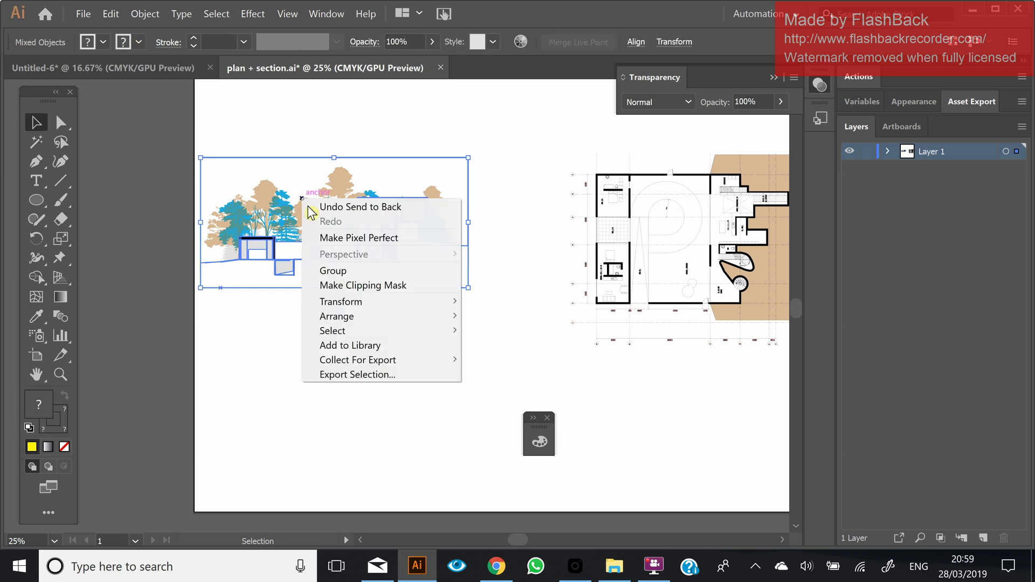
pyautogui.click(335, 271)
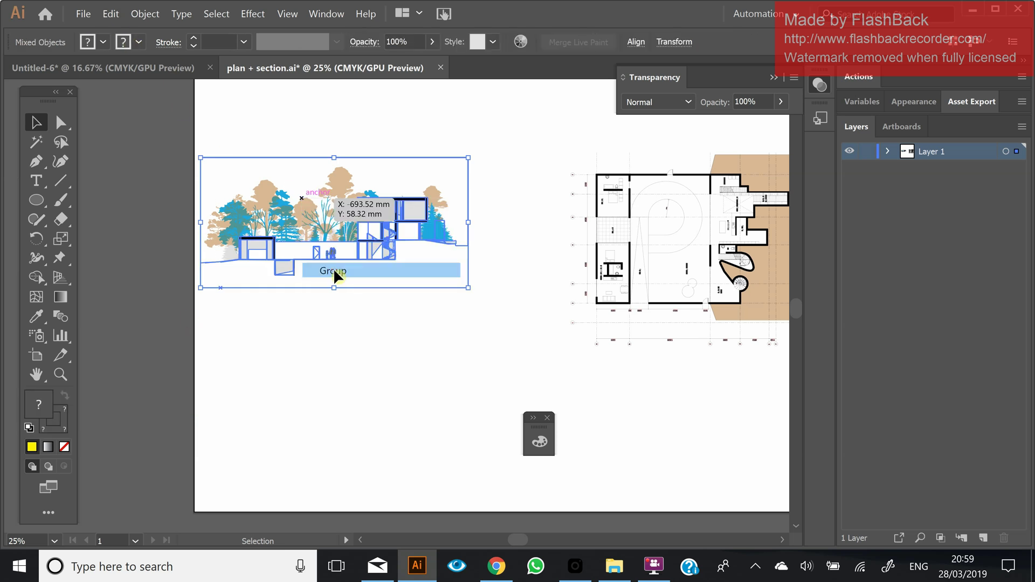
pyautogui.click(111, 14)
pyautogui.click(127, 75)
# Switch to the Untitled-6 document and lock the "sky 2 copy" layer
pyautogui.click(75, 68)
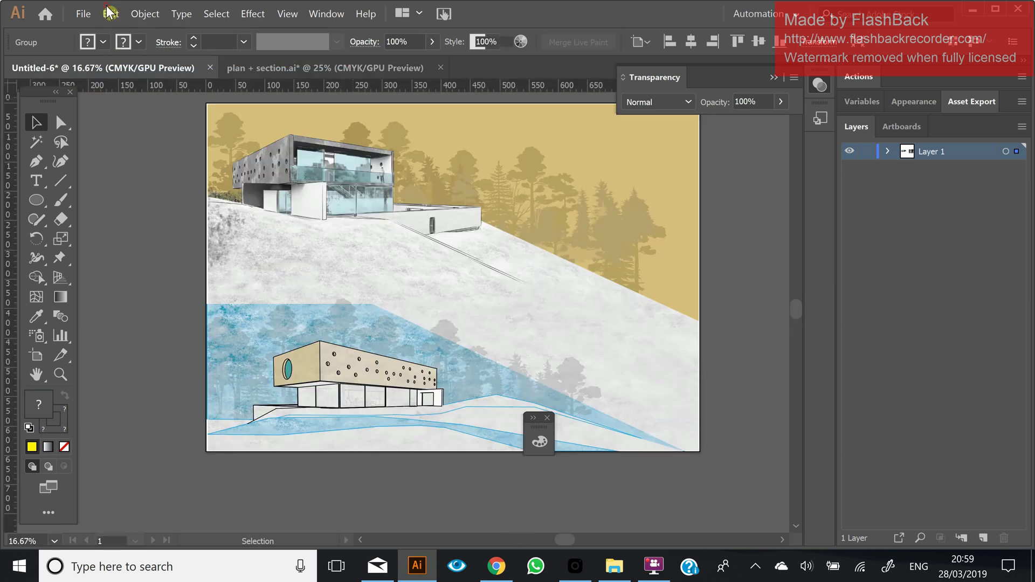
pyautogui.click(110, 15)
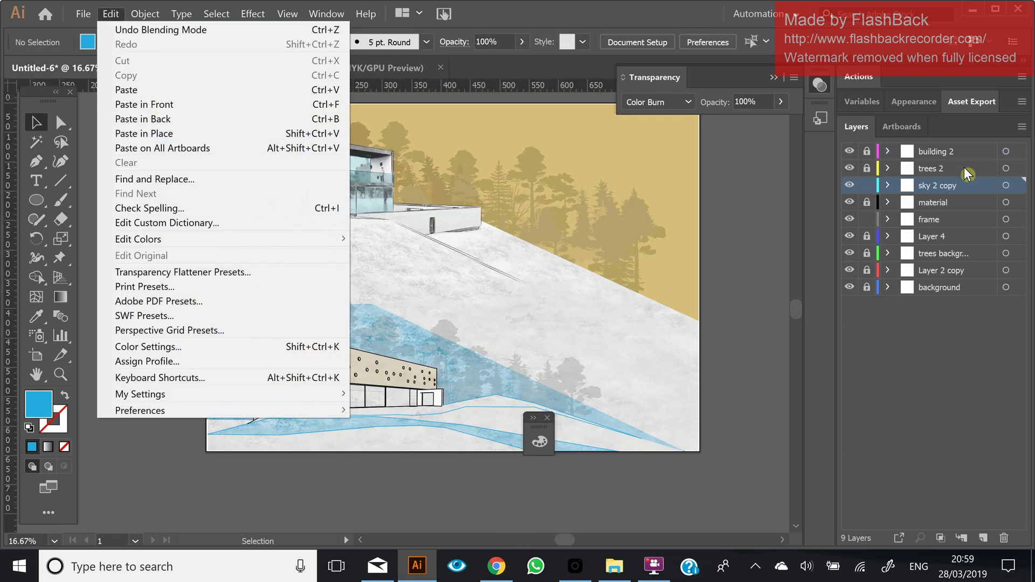
pyautogui.click(864, 187)
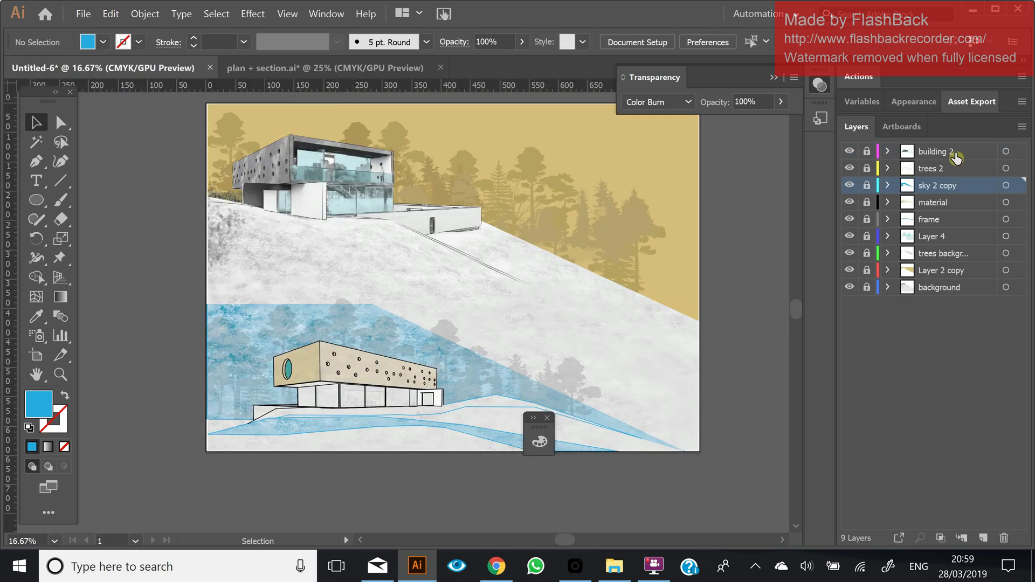
# Add a new layer above "building 2" and name it "section"
pyautogui.click(965, 153)
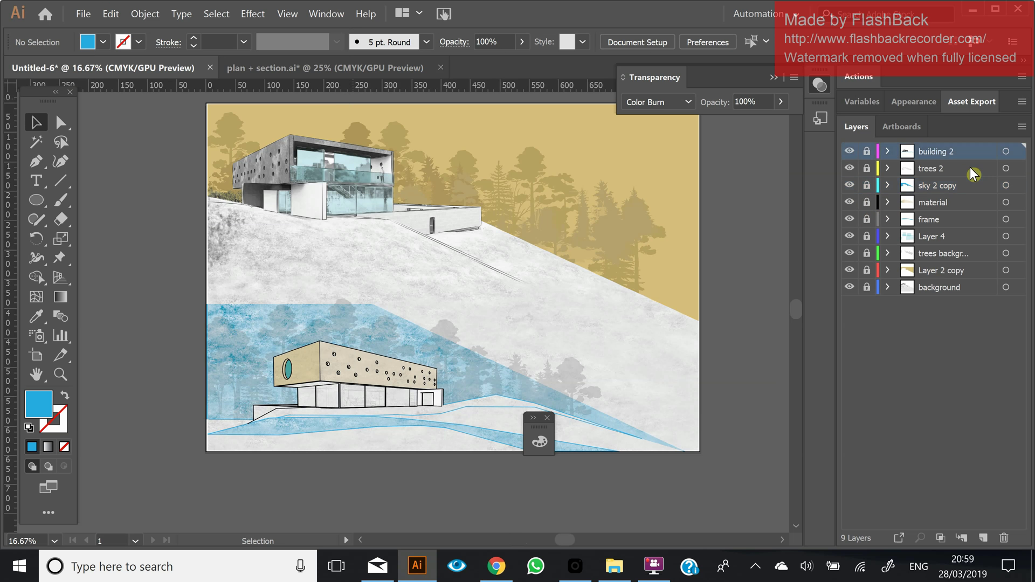
pyautogui.click(980, 539)
pyautogui.doubleClick(936, 151)
pyautogui.write('sec')
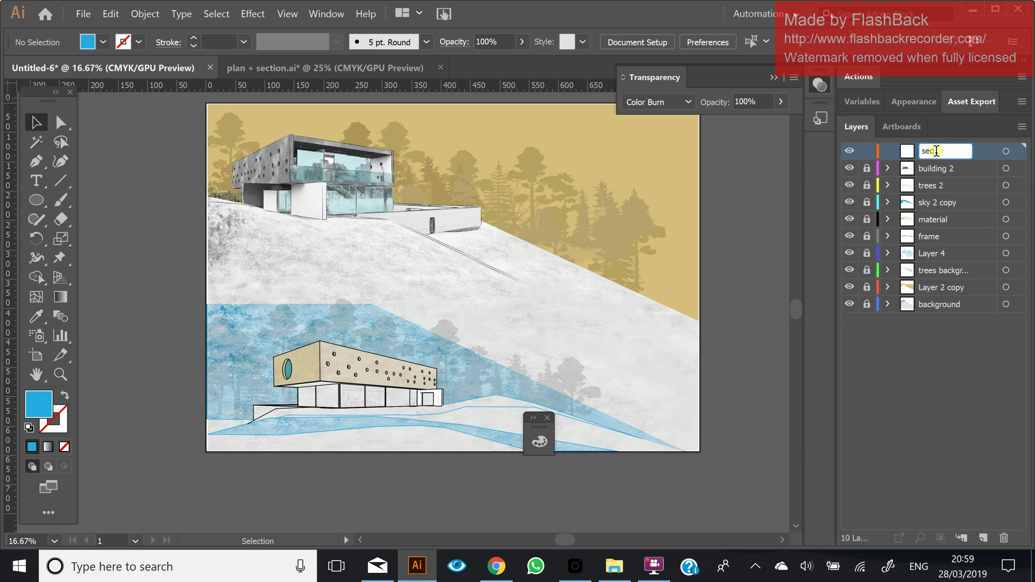
pyautogui.write('tion')
pyautogui.press('Return')
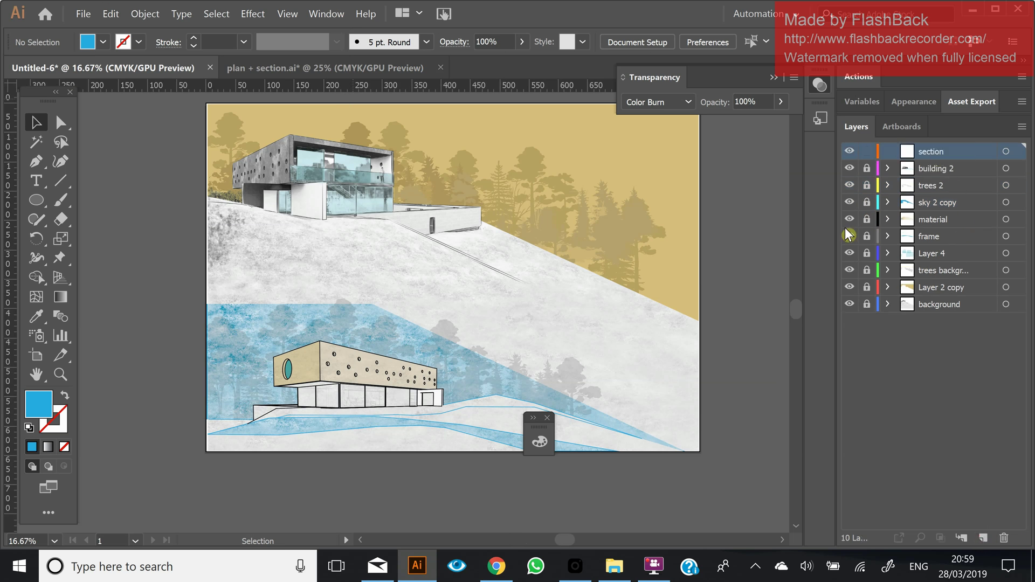
# Paste the copied section in front on the "section" layer and move it about 169 mm left and 39 mm up, to the artboard's left edge
pyautogui.click(110, 13)
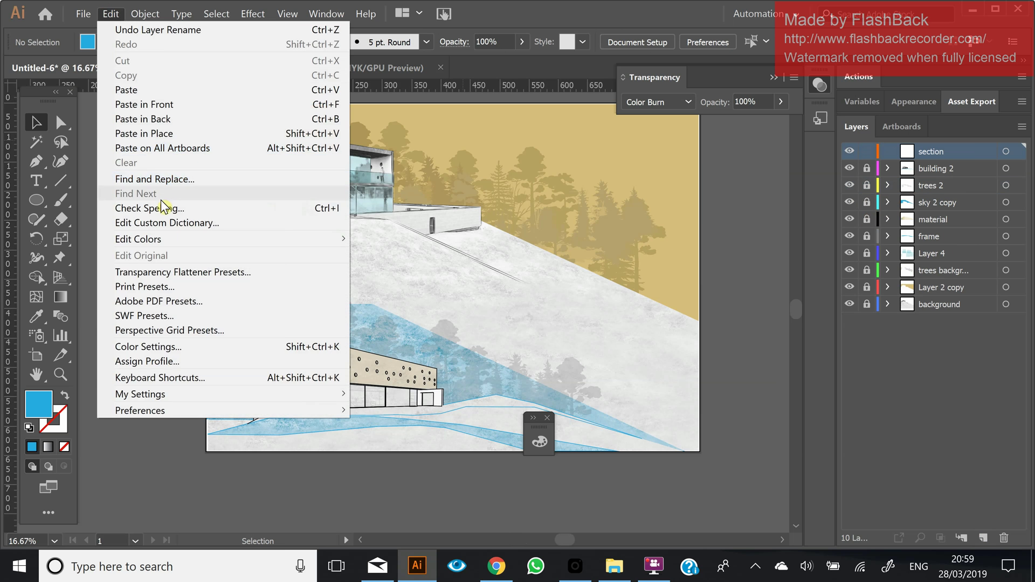
pyautogui.click(151, 103)
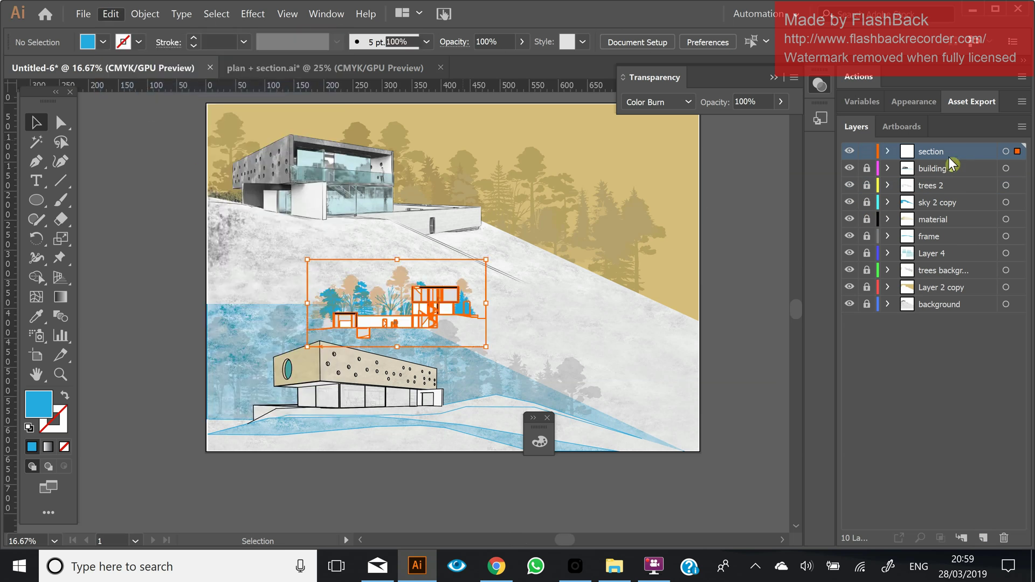
pyautogui.moveTo(439, 304); pyautogui.dragTo(342, 283)
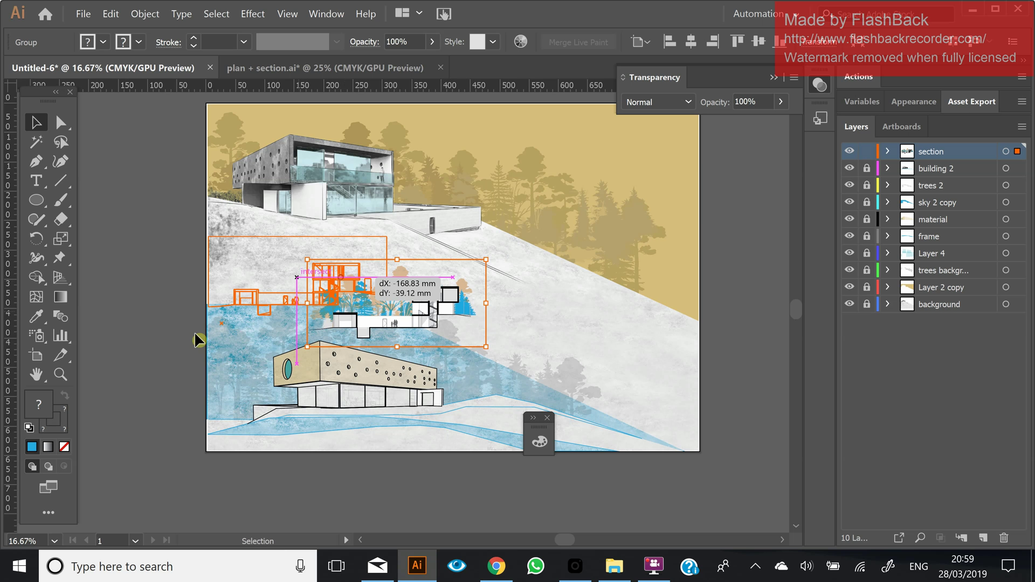
pyautogui.moveTo(198, 340); pyautogui.dragTo(195, 337)
pyautogui.click(149, 317)
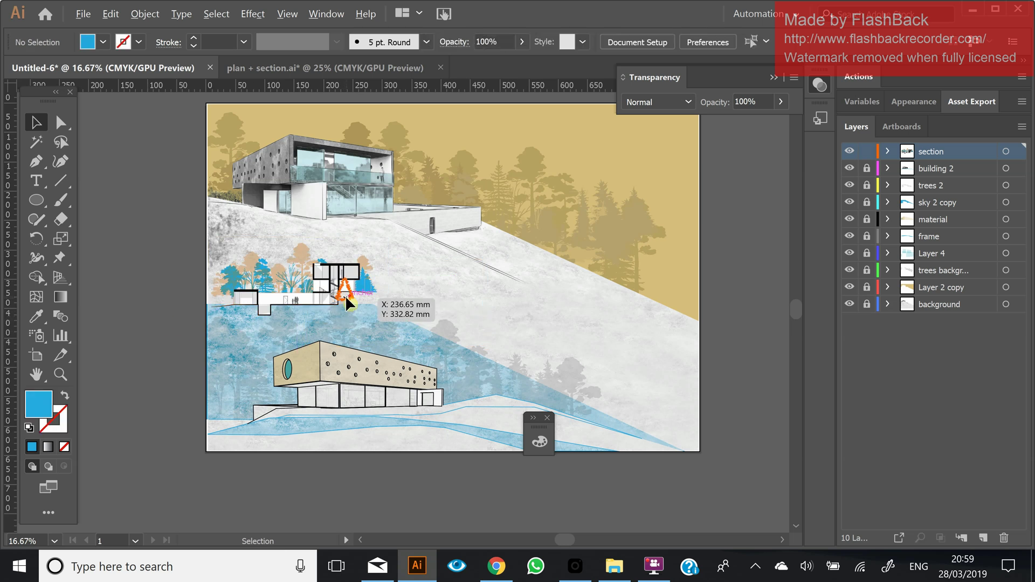
# Shift the pasted section slightly down and left so its ground line meets the top of the blue area
pyautogui.scroll(2, 345, 296)
pyautogui.moveTo(388, 283); pyautogui.dragTo(383, 300)
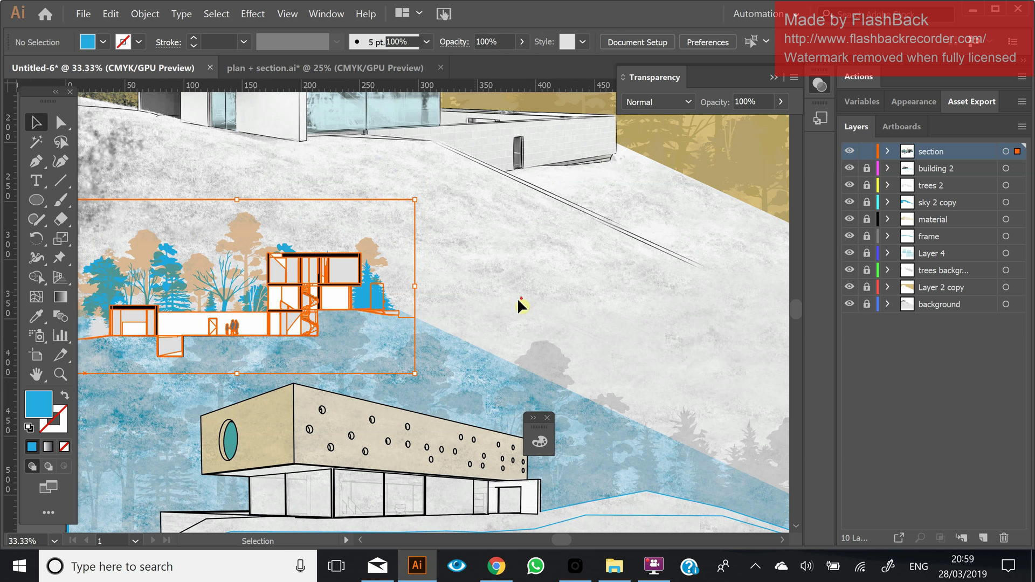
pyautogui.scroll(-1, 518, 298)
pyautogui.click(147, 324)
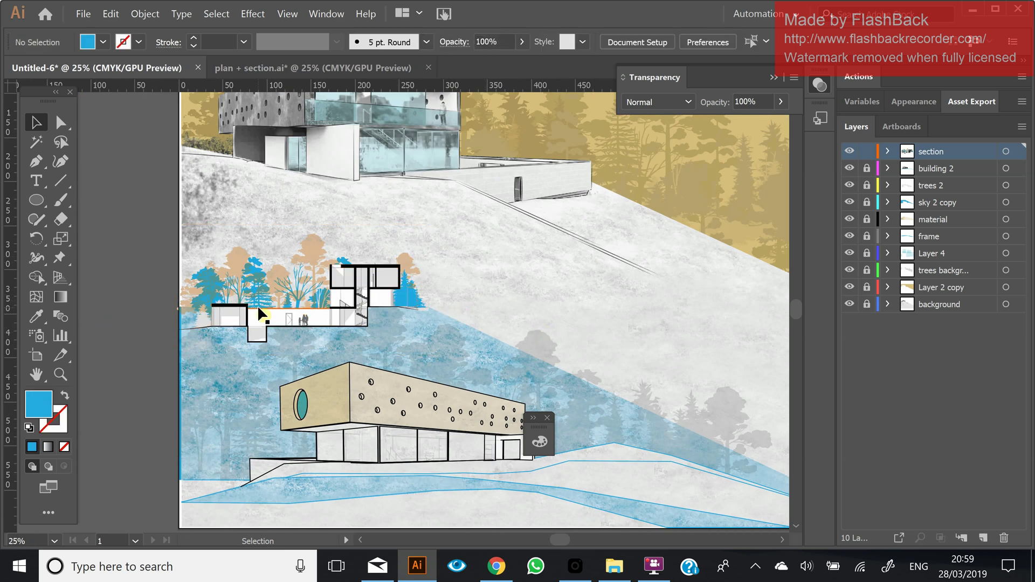
pyautogui.press('alt')
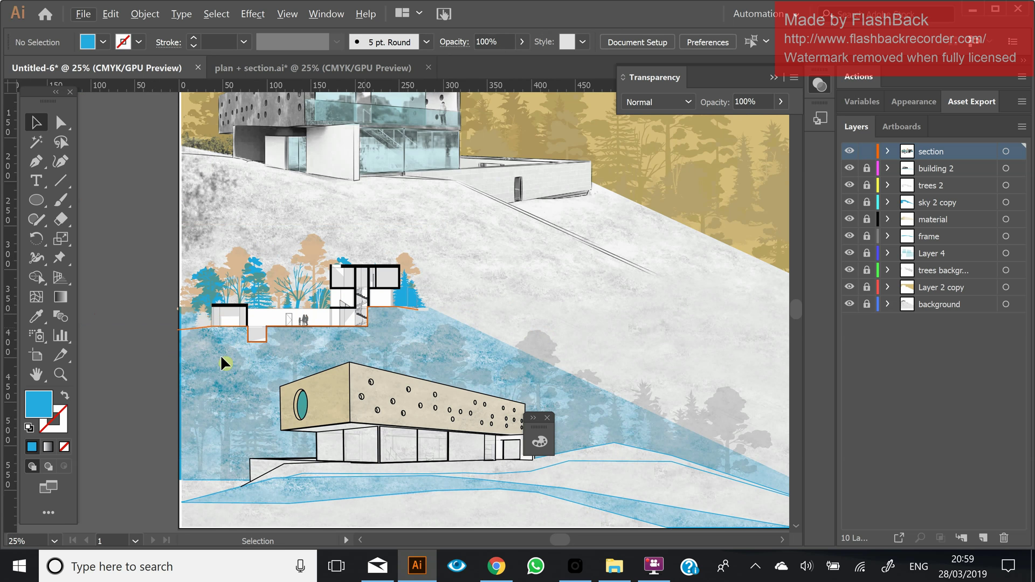
pyautogui.scroll(-1, 221, 355)
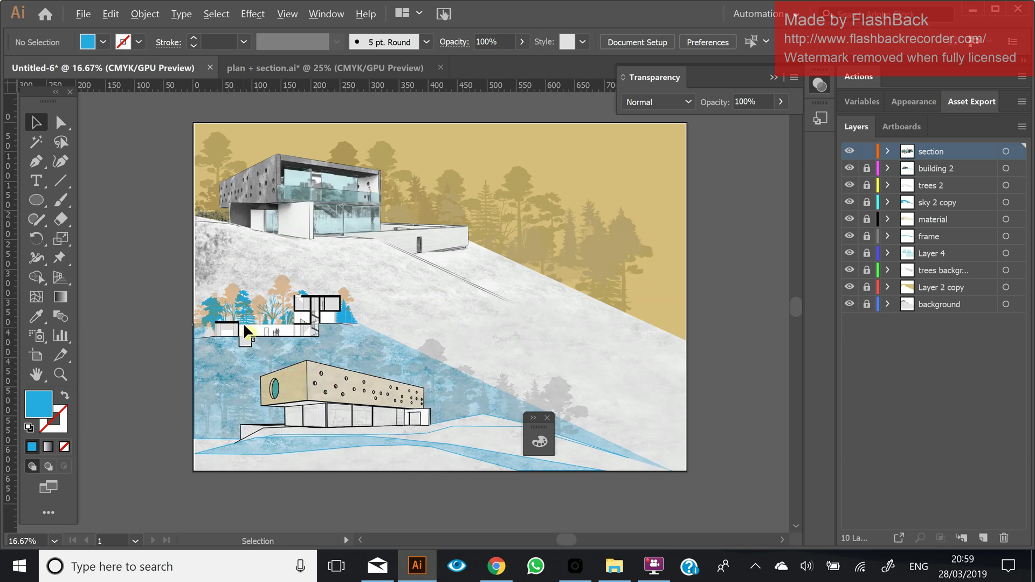
pyautogui.scroll(2, 244, 322)
# Isolate the section group and set the clipped trees' blending mode to Color Burn after trying Darken
pyautogui.doubleClick(245, 299)
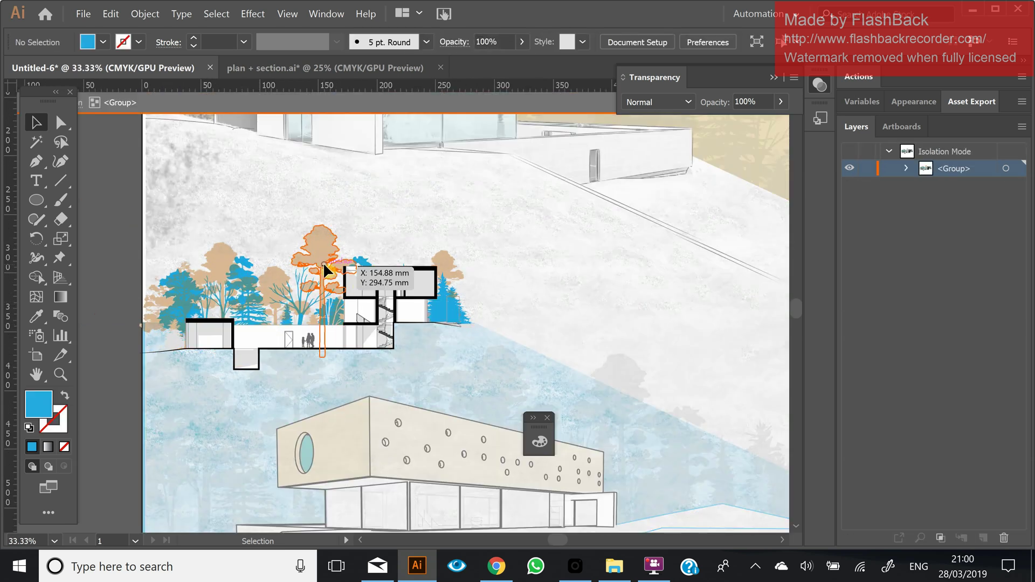
pyautogui.click(323, 263)
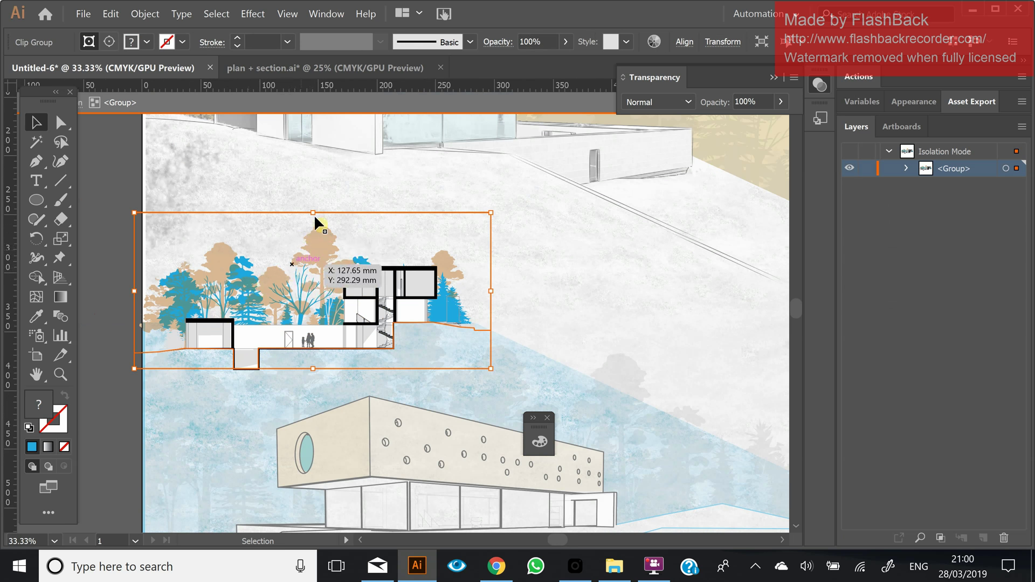
pyautogui.click(670, 101)
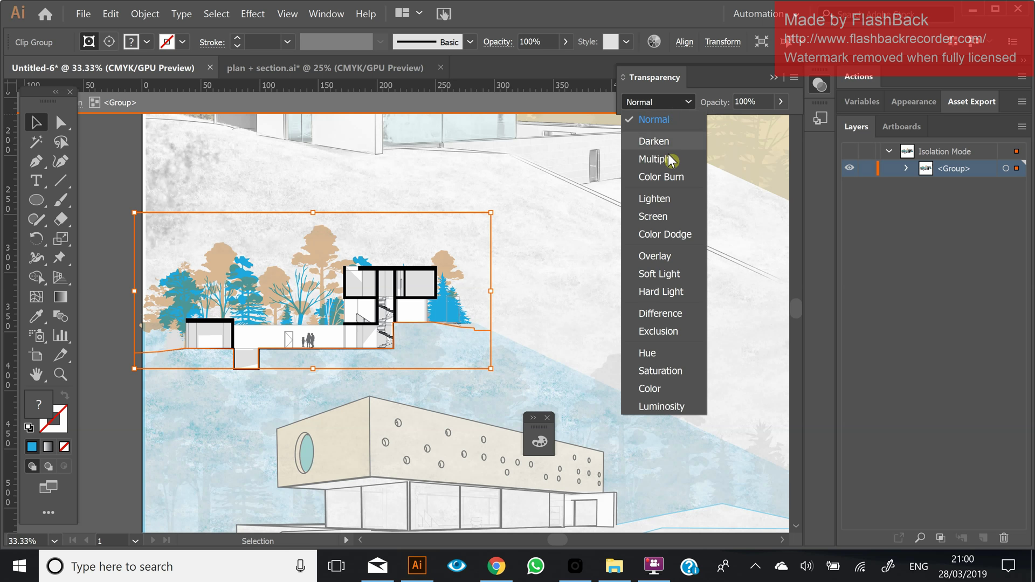
pyautogui.click(671, 142)
pyautogui.click(669, 102)
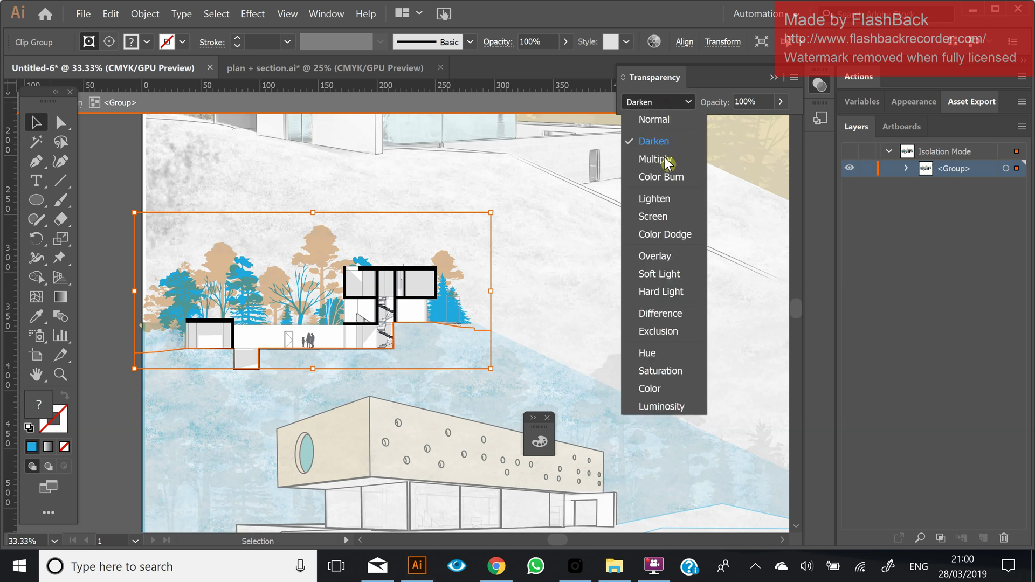
pyautogui.click(664, 162)
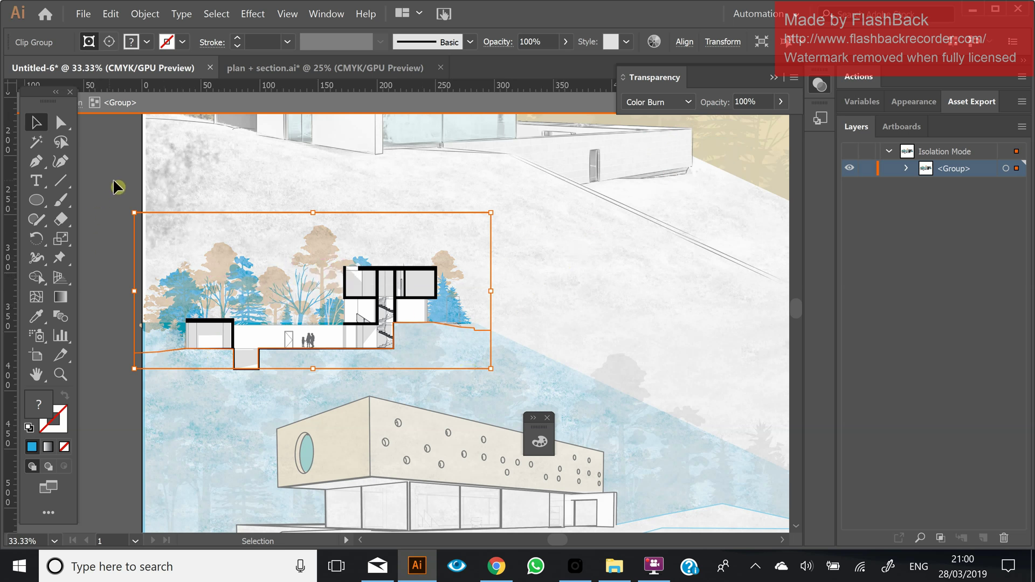
# Undo the Color Burn blending mode applied to the clipped trees in the section group
pyautogui.doubleClick(115, 199)
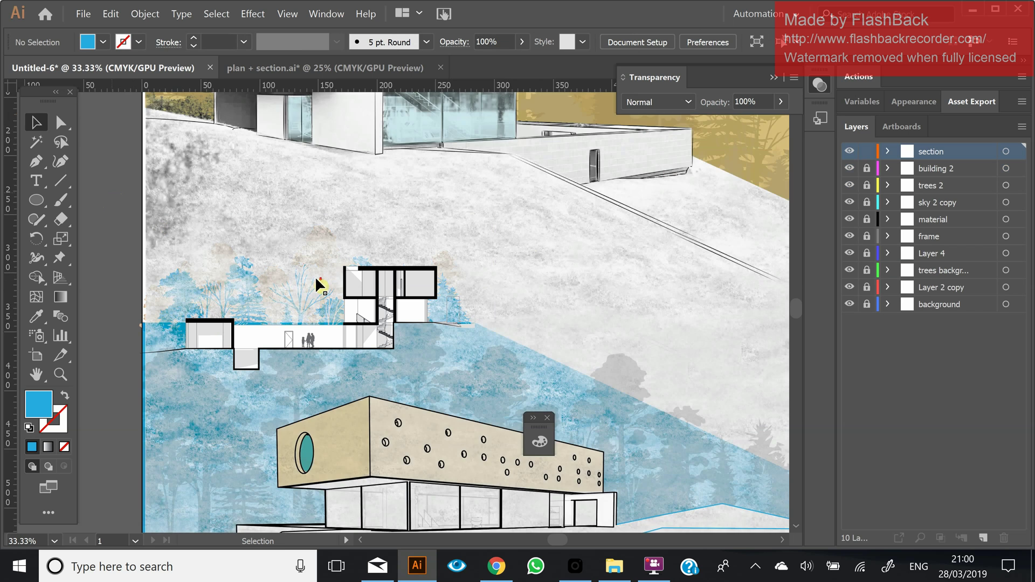
pyautogui.click(316, 276)
pyautogui.hotkey('ctrl', '-')
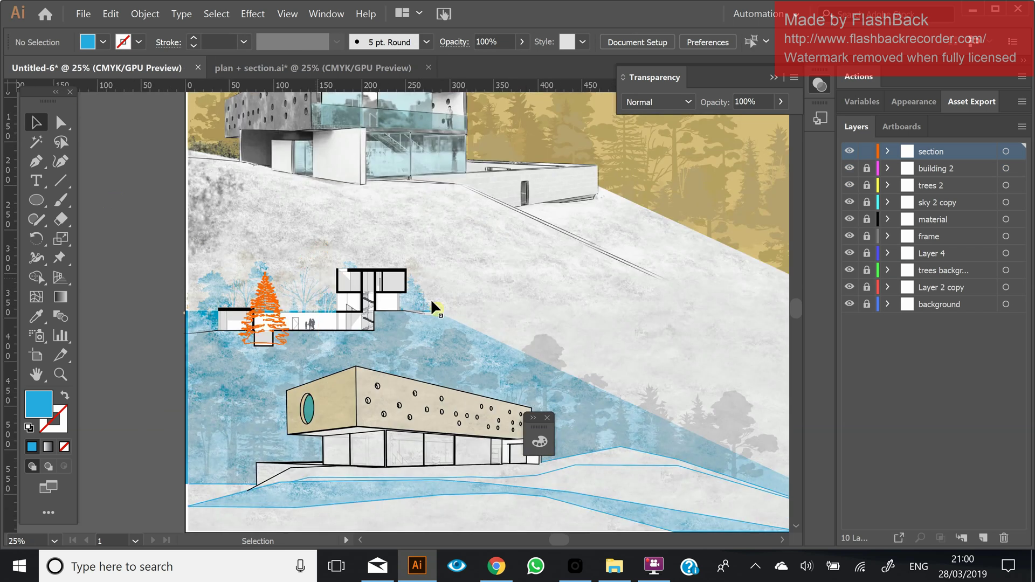
pyautogui.press('Delete')
pyautogui.scroll(1, 324, 307)
pyautogui.hotkey('ctrl', 'z')
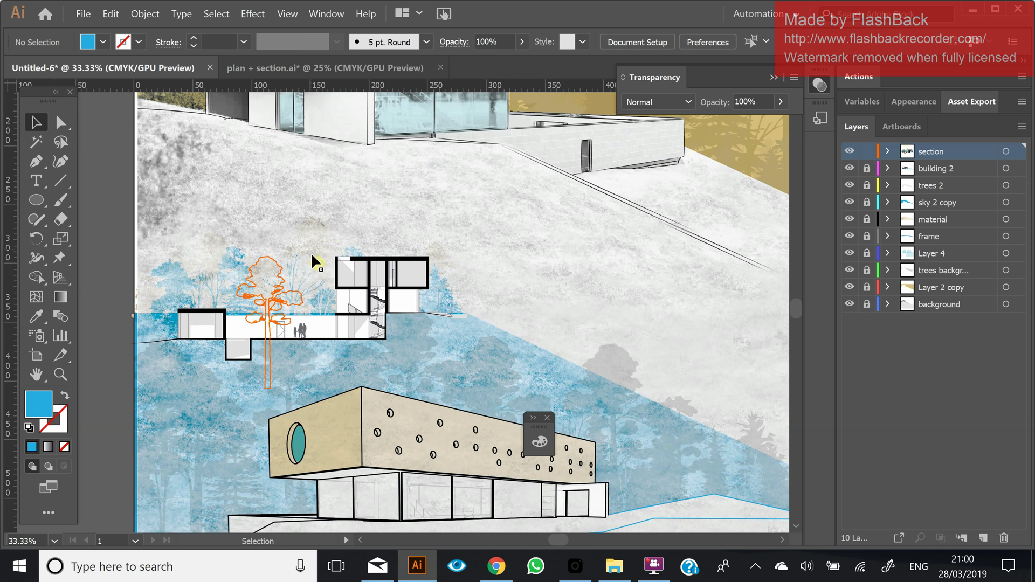
pyautogui.hotkey('ctrl', 'z')
pyautogui.hotkey('ctrl', 'z')
pyautogui.hotkey('ctrl', 'z')
pyautogui.hotkey('ctrl', 'z')
pyautogui.hotkey('ctrl', 'z')
pyautogui.hotkey('ctrl', 'z')
pyautogui.hotkey('ctrl', 'z')
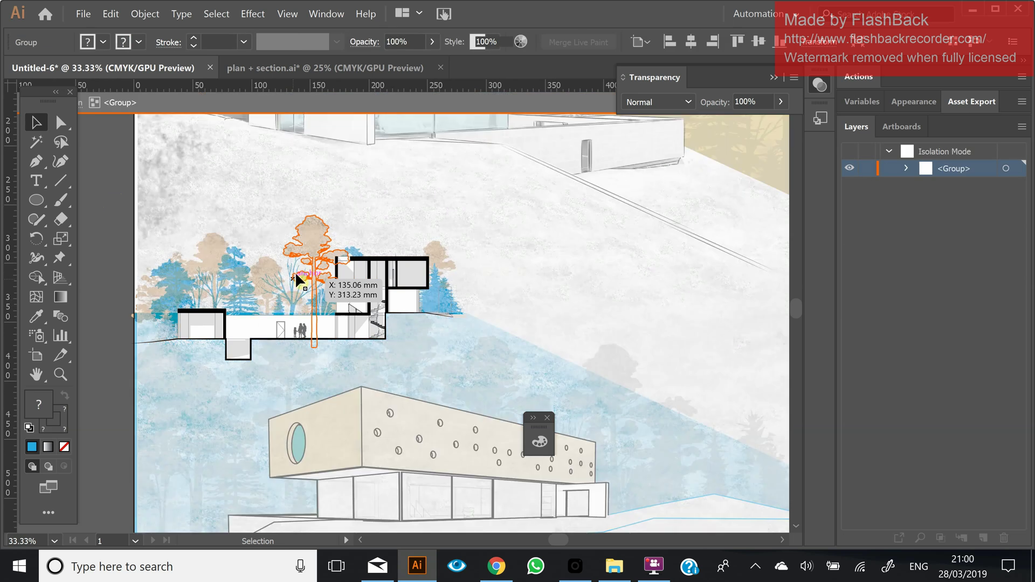
# Set the clipped trees' blending mode to Darken and leave the group's isolation
pyautogui.click(670, 105)
pyautogui.click(653, 138)
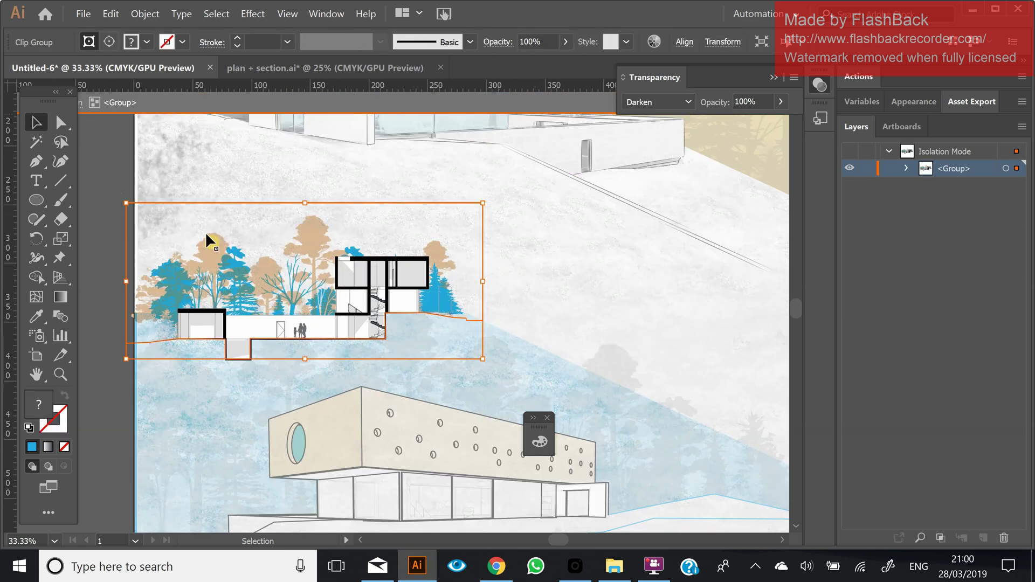
pyautogui.click(102, 181)
pyautogui.doubleClick(102, 181)
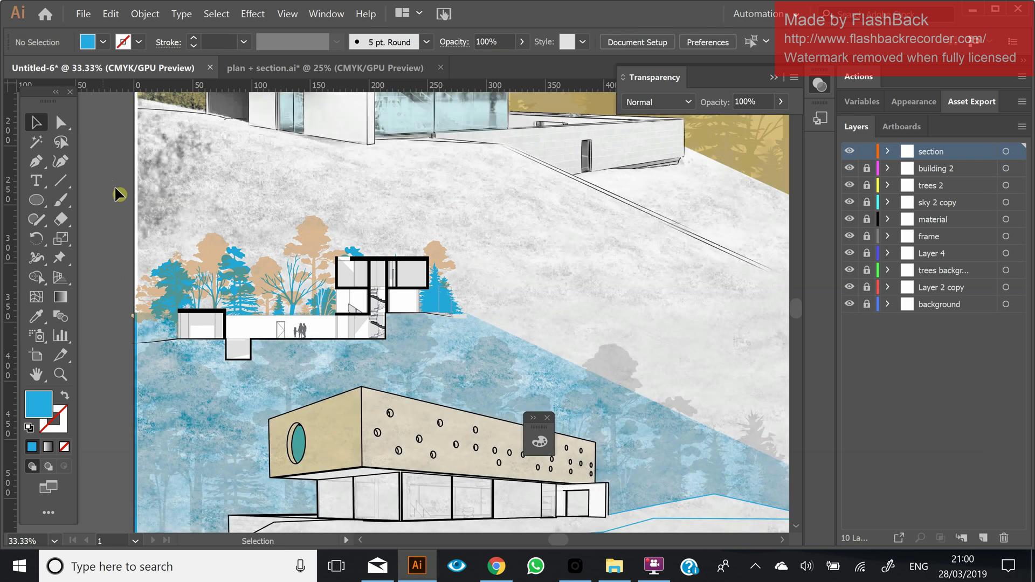
# Ungroup the section drawing and select only its clipped trees group
pyautogui.scroll(-1, 308, 227)
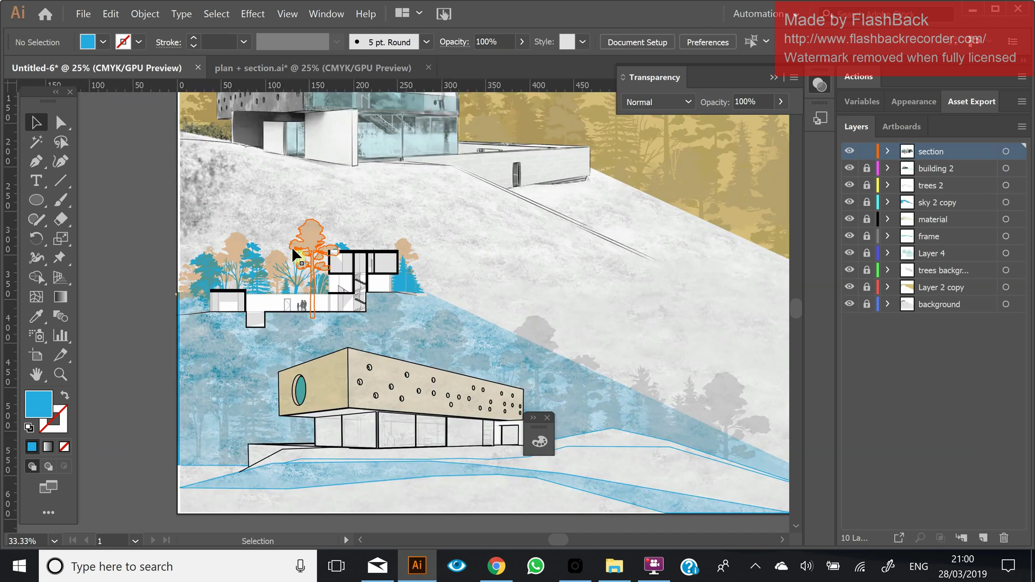
pyautogui.click(292, 247)
pyautogui.rightClick(293, 247)
pyautogui.click(318, 349)
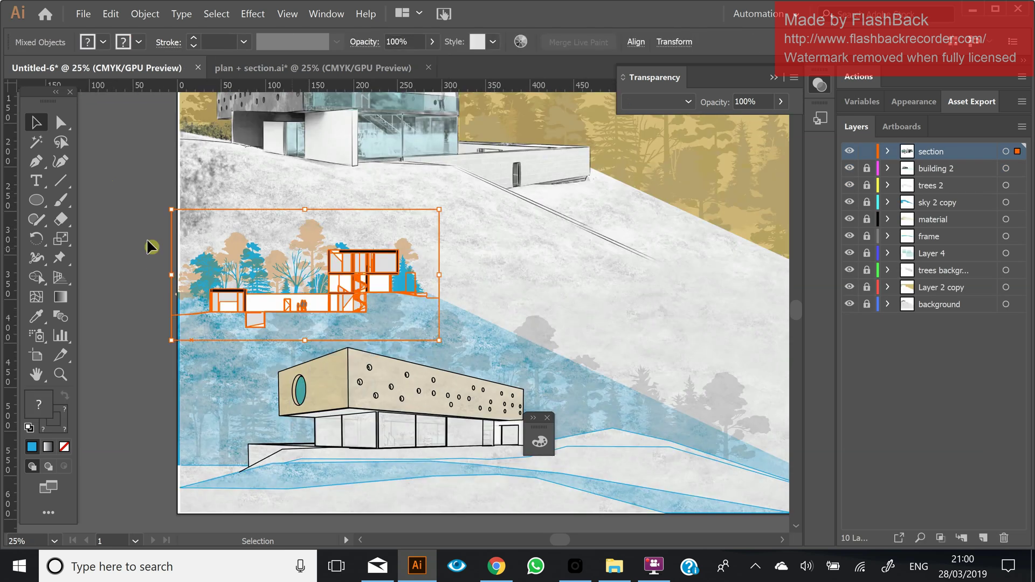
pyautogui.hotkey('ctrl', 'z')
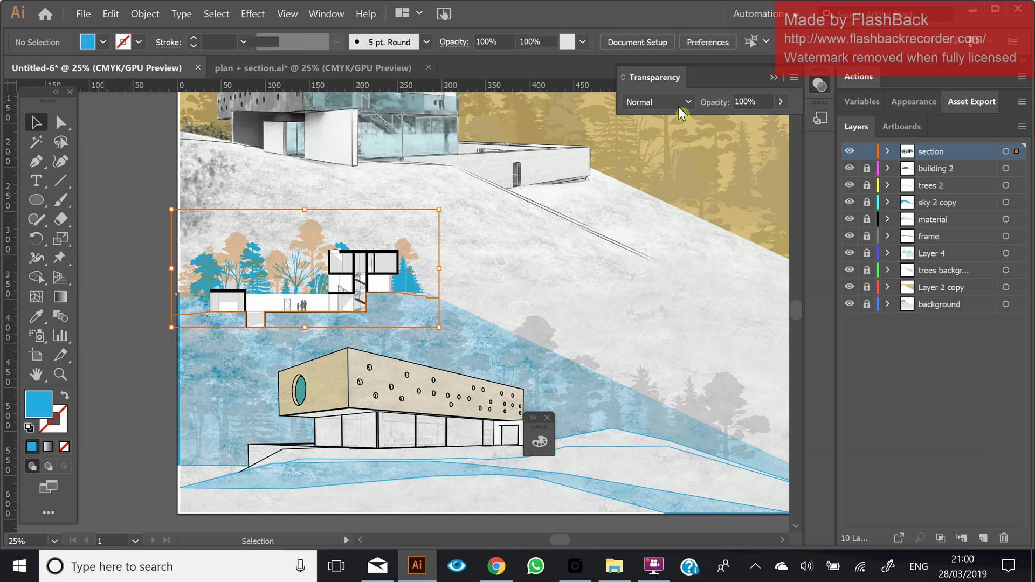
# Set the clipped trees' blending mode to Multiply and their opacity to 59%, leaving nothing selected
pyautogui.click(681, 103)
pyautogui.click(657, 159)
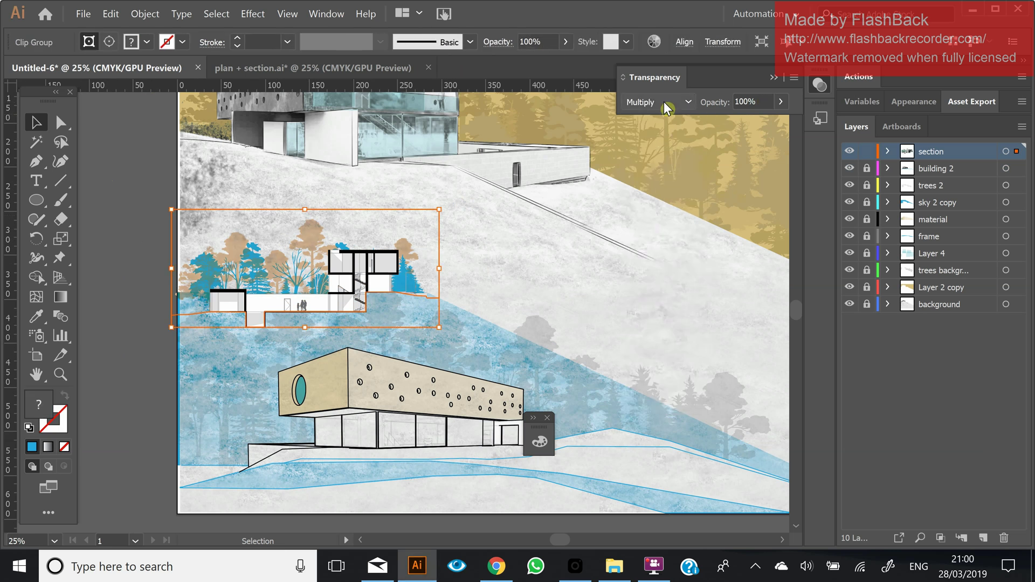
pyautogui.click(781, 102)
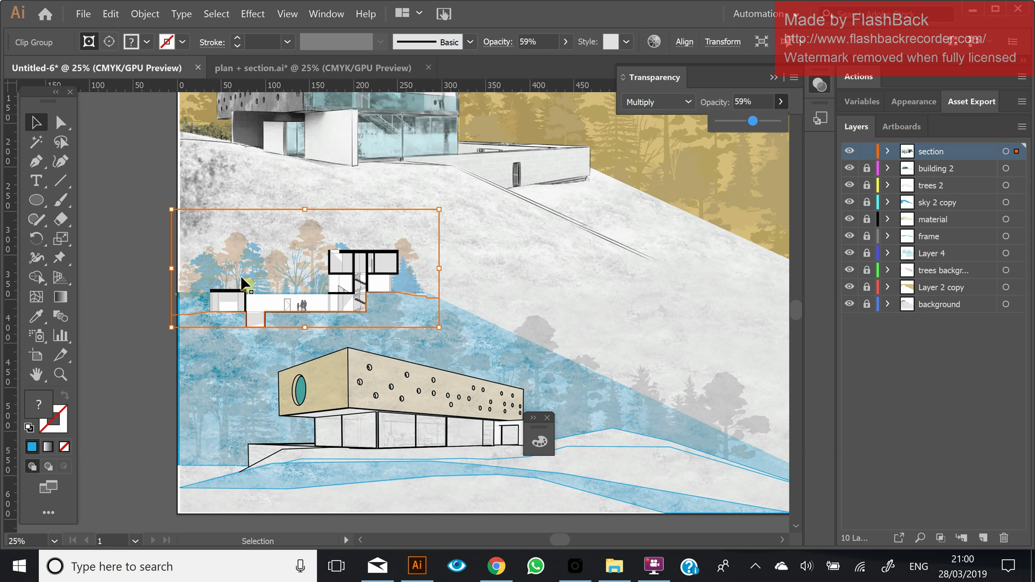
pyautogui.click(127, 339)
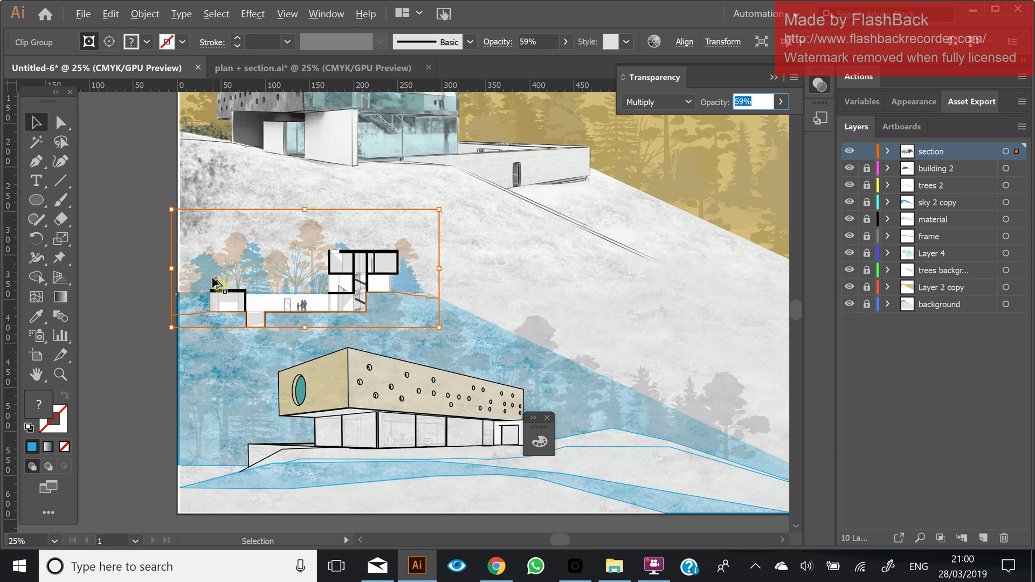
pyautogui.scroll(-1, 216, 283)
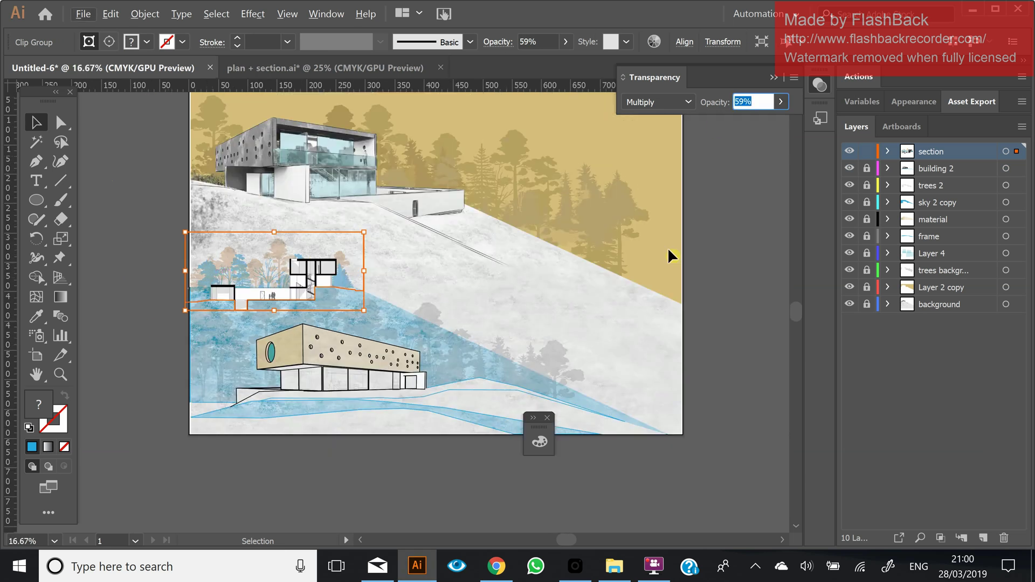
pyautogui.click(168, 361)
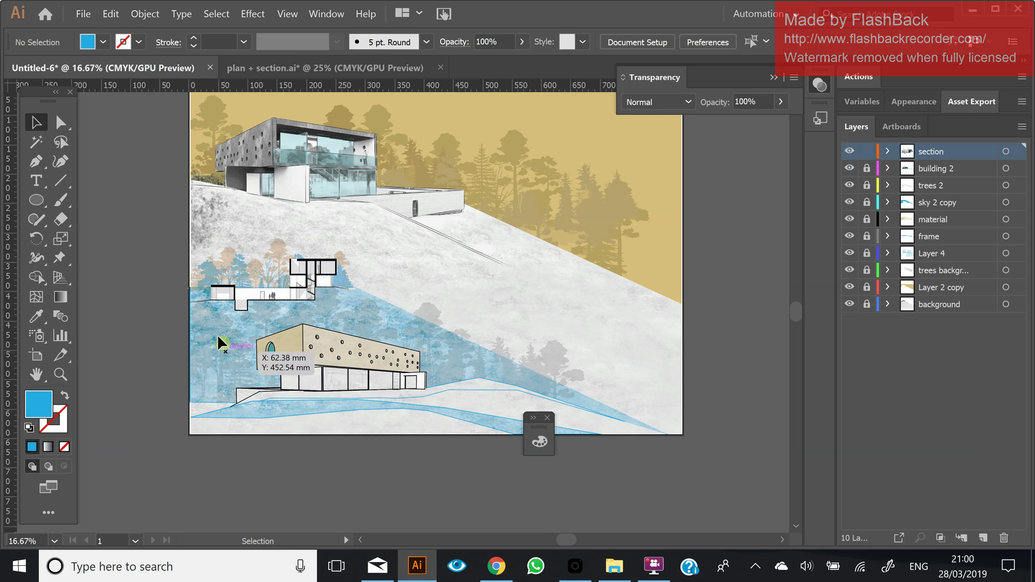
# Try to move the clipped trees together with the section's white fill shapes upward
pyautogui.scroll(1, 218, 337)
pyautogui.click(272, 233)
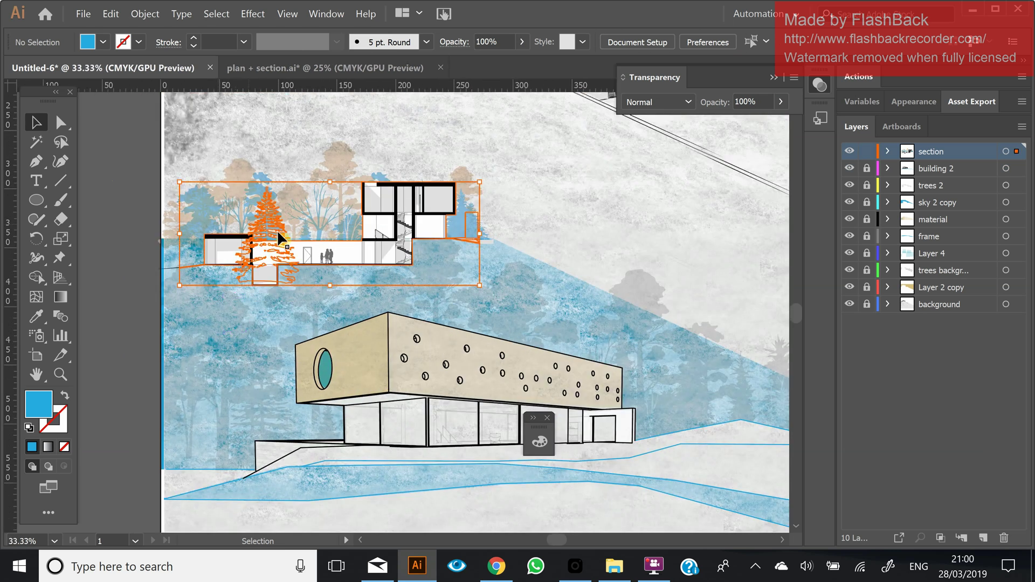
pyautogui.keyDown('shift'); pyautogui.click(349, 245); pyautogui.keyUp('shift')
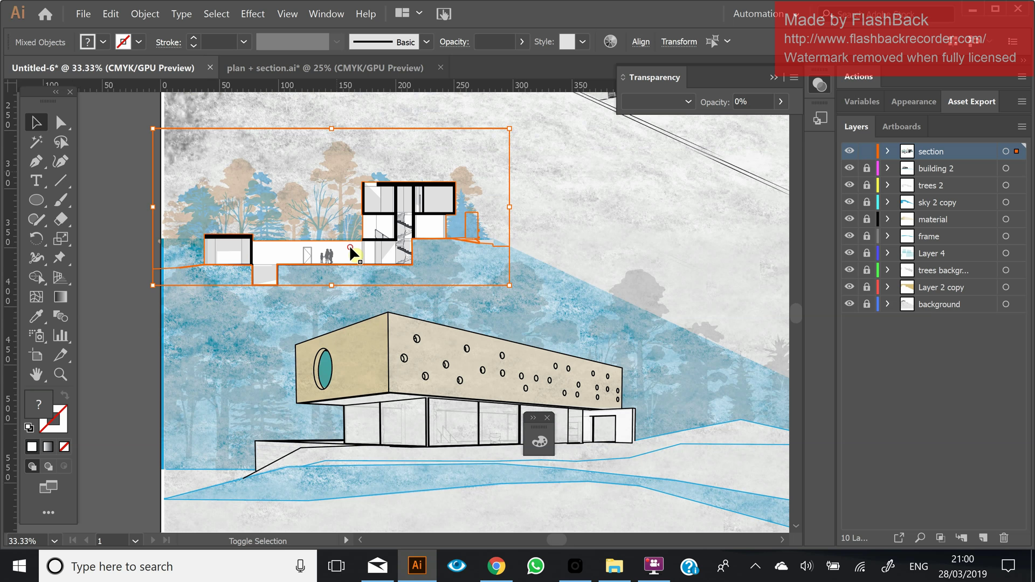
pyautogui.moveTo(350, 245); pyautogui.dragTo(347, 212)
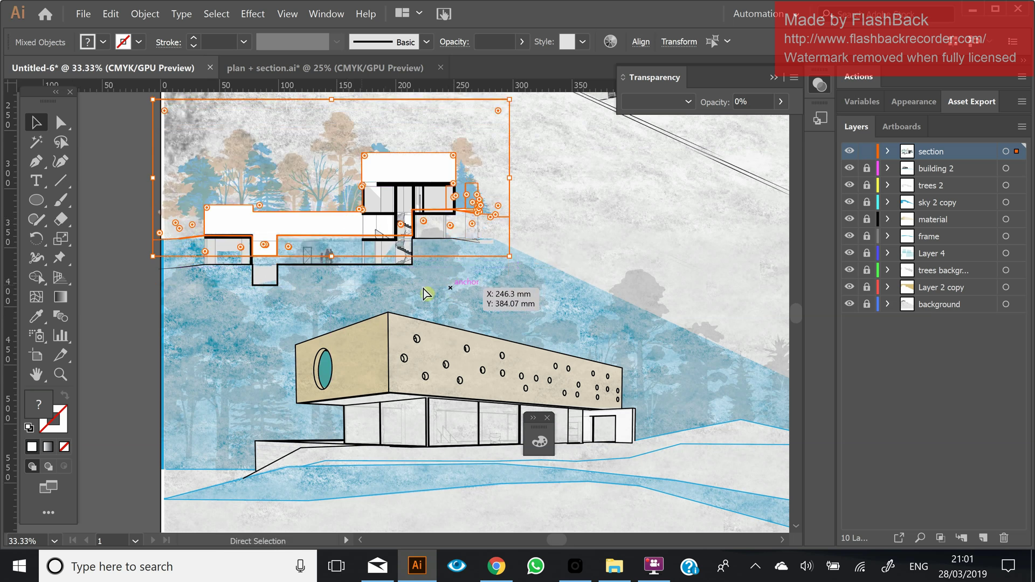
pyautogui.click(542, 287)
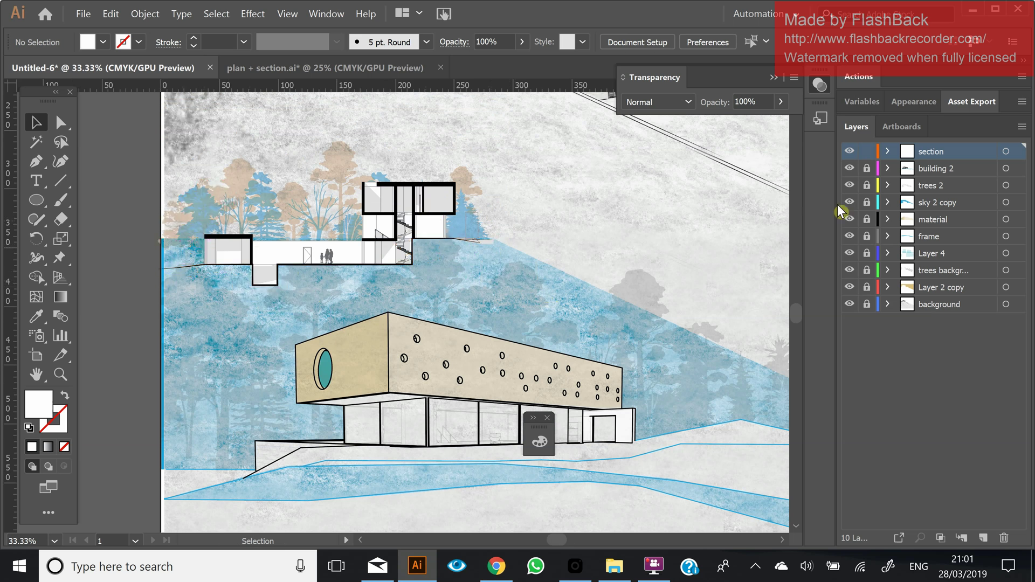
# Unlock the "sky 2 copy" layer, with "section" locked instead, and select its blue shape for anchor editing
pyautogui.click(867, 203)
pyautogui.click(426, 279)
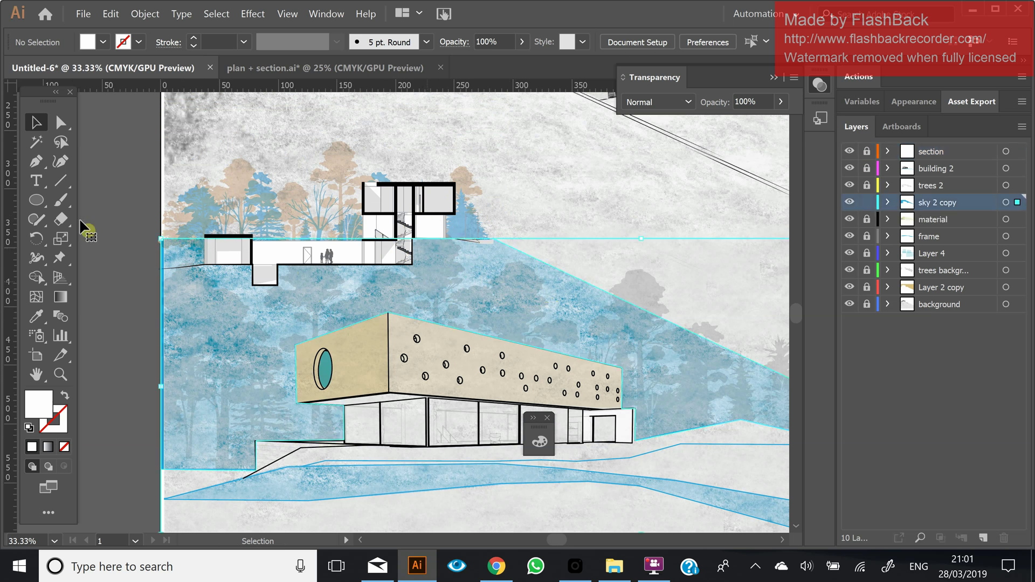
pyautogui.click(59, 123)
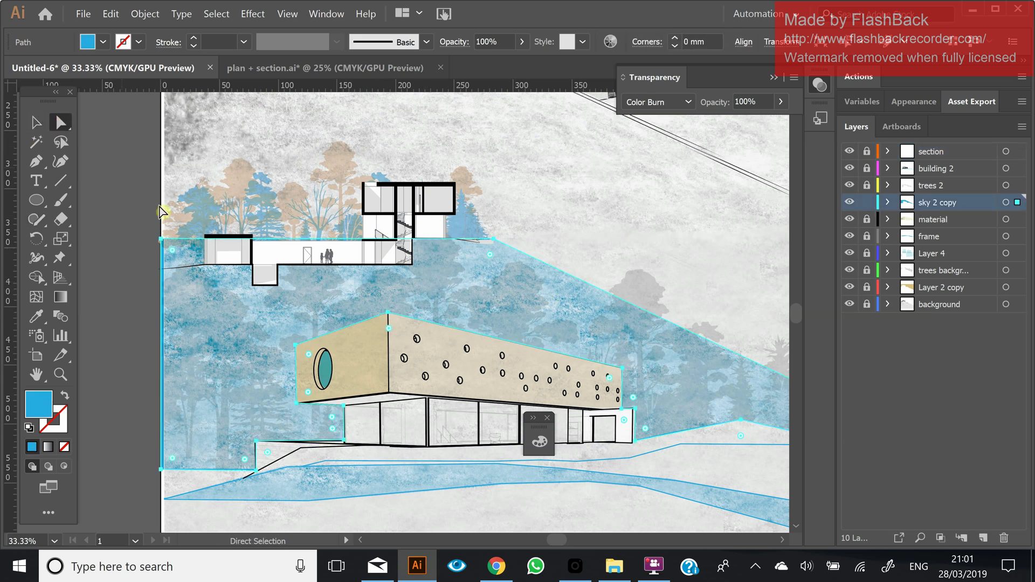
# Try to lower the blue area's upper-left corner alone to the section's ground line
pyautogui.click(162, 250)
pyautogui.moveTo(161, 238); pyautogui.dragTo(153, 271)
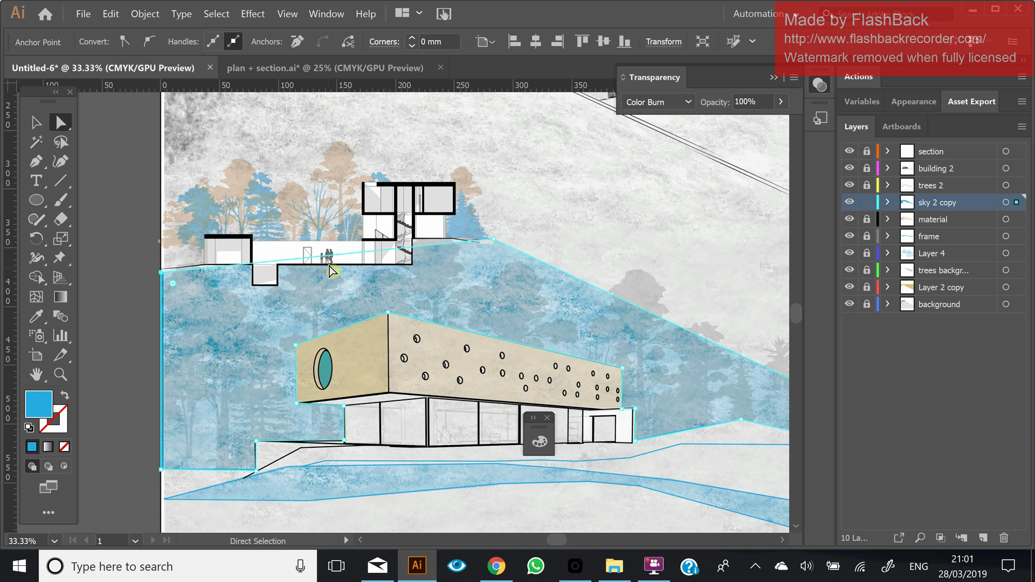
pyautogui.hotkey('ctrl', 'z')
# Add an anchor on the blue area's upper edge near its left corner and lower both points to the section's ground line
pyautogui.click(36, 161)
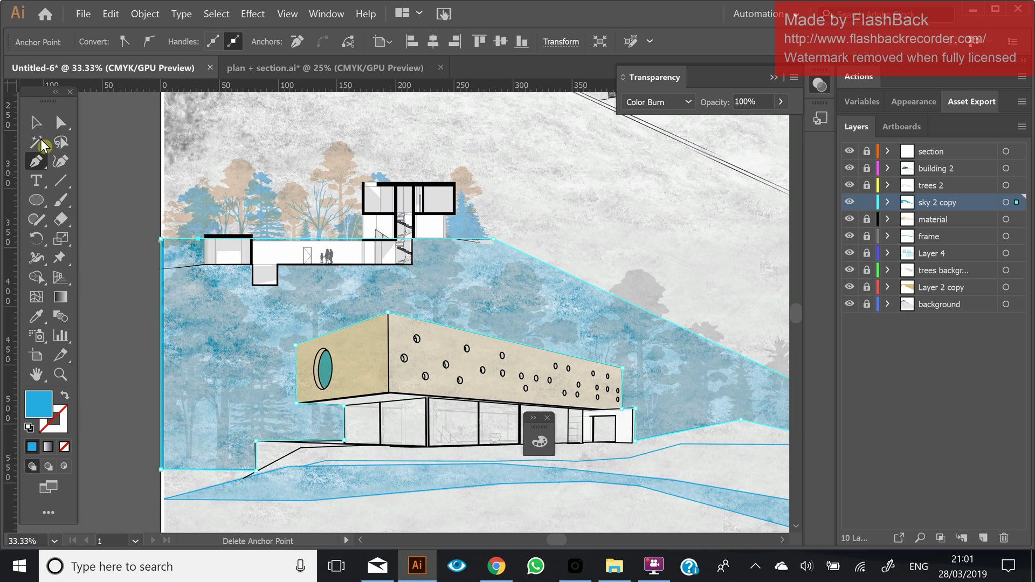
pyautogui.click(61, 122)
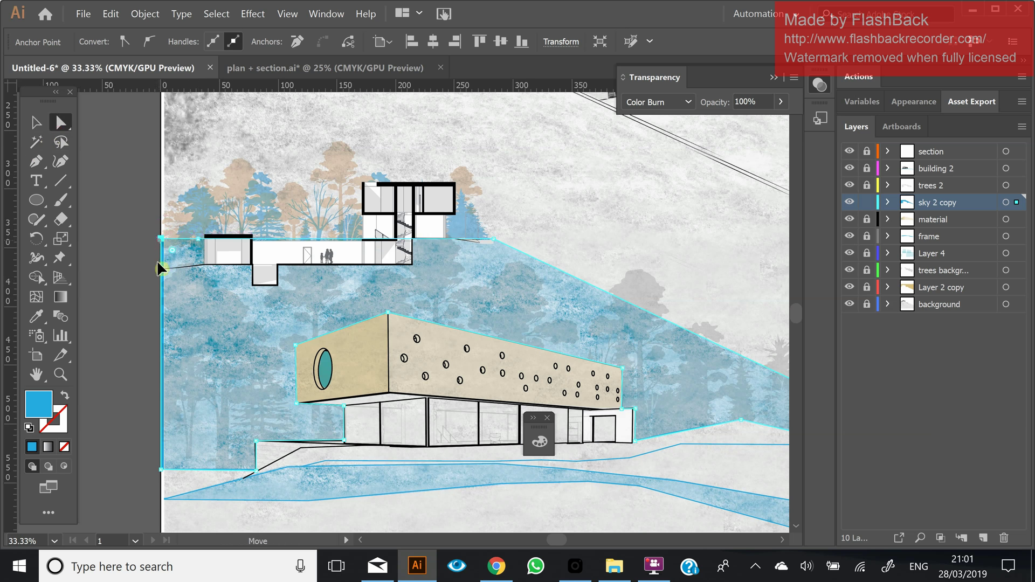
pyautogui.moveTo(162, 238); pyautogui.dragTo(208, 264)
pyautogui.click(146, 242)
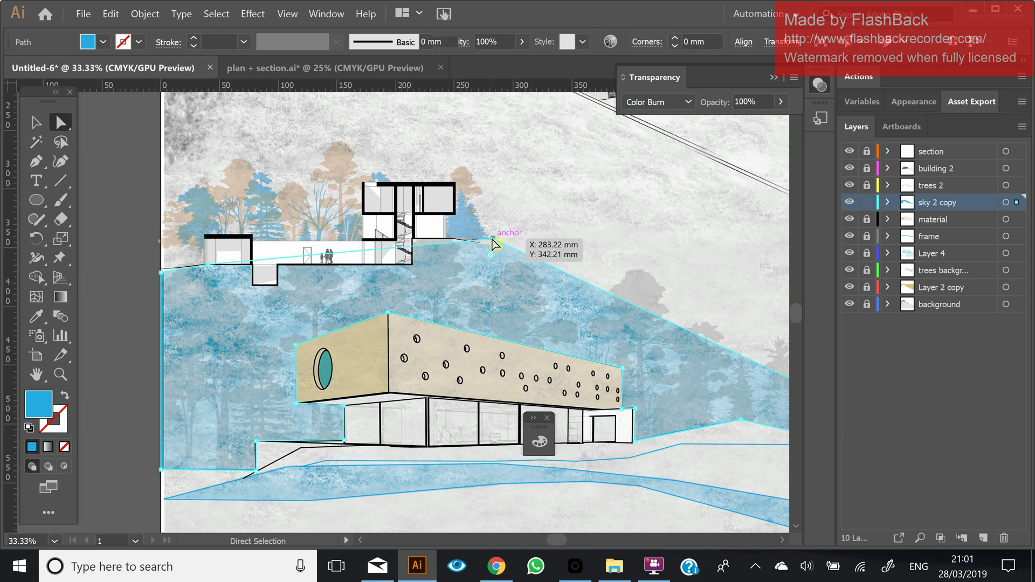
# Add an anchor beside the section's tall volume and shift the blue area's peak point left to follow the ground line
pyautogui.moveTo(492, 238)
pyautogui.mouseDown()
pyautogui.moveTo(448, 235)
pyautogui.moveTo(480, 242)
pyautogui.mouseUp()
pyautogui.click(34, 163)
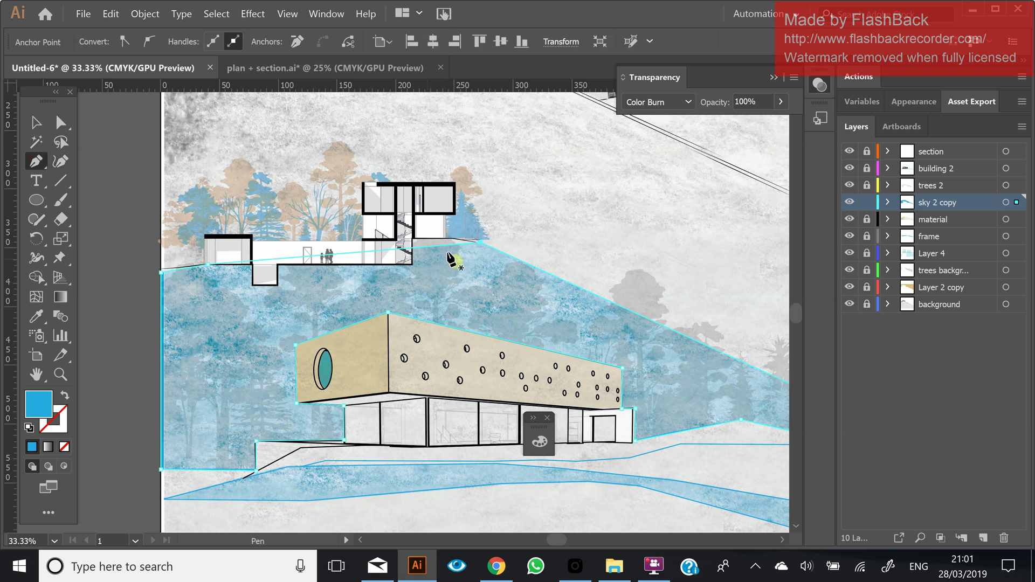
pyautogui.click(419, 248)
pyautogui.press('a')
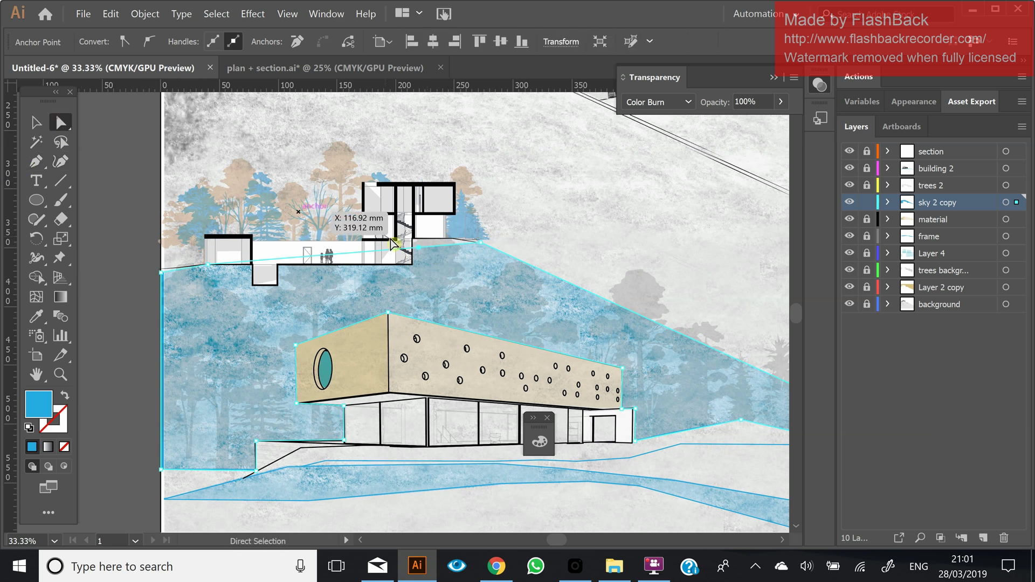
pyautogui.moveTo(419, 248); pyautogui.dragTo(411, 235)
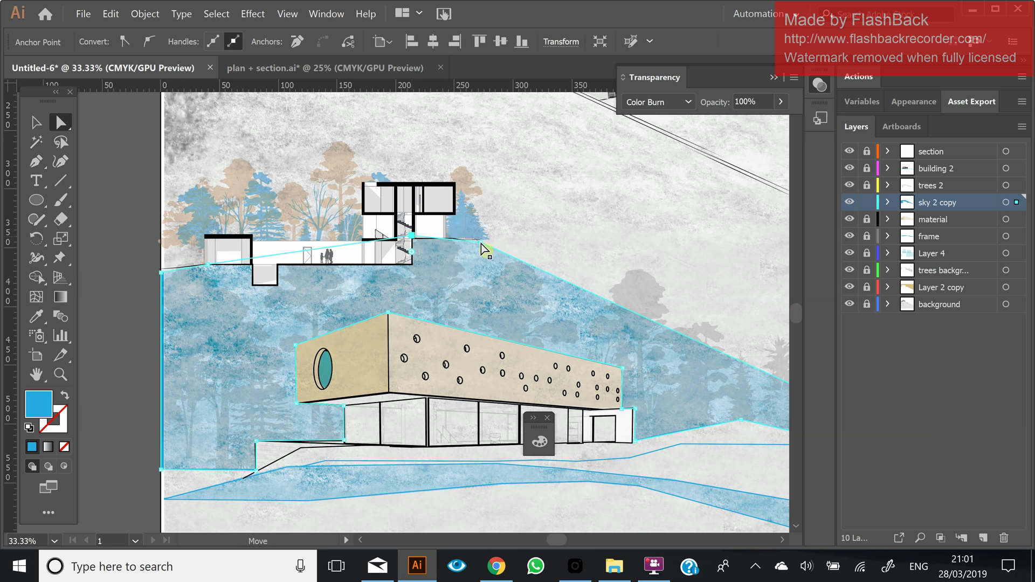
pyautogui.moveTo(481, 243); pyautogui.dragTo(468, 238)
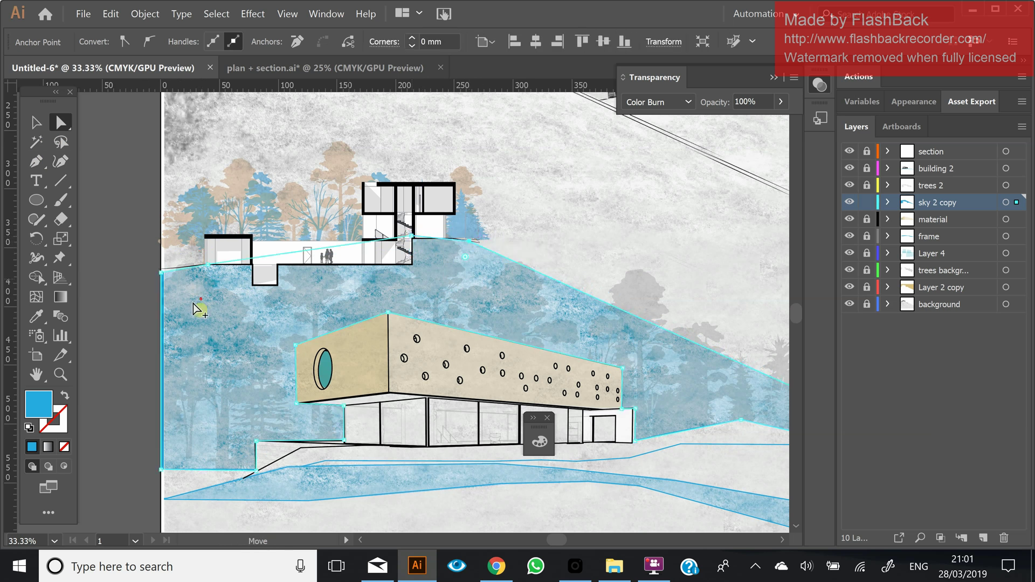
# Move the blue area's lower-left corner down to meet the blue strip along the artboard's edge
pyautogui.keyDown('alt'); pyautogui.scroll(-1, 162, 304); pyautogui.keyUp('alt')
pyautogui.click(154, 304)
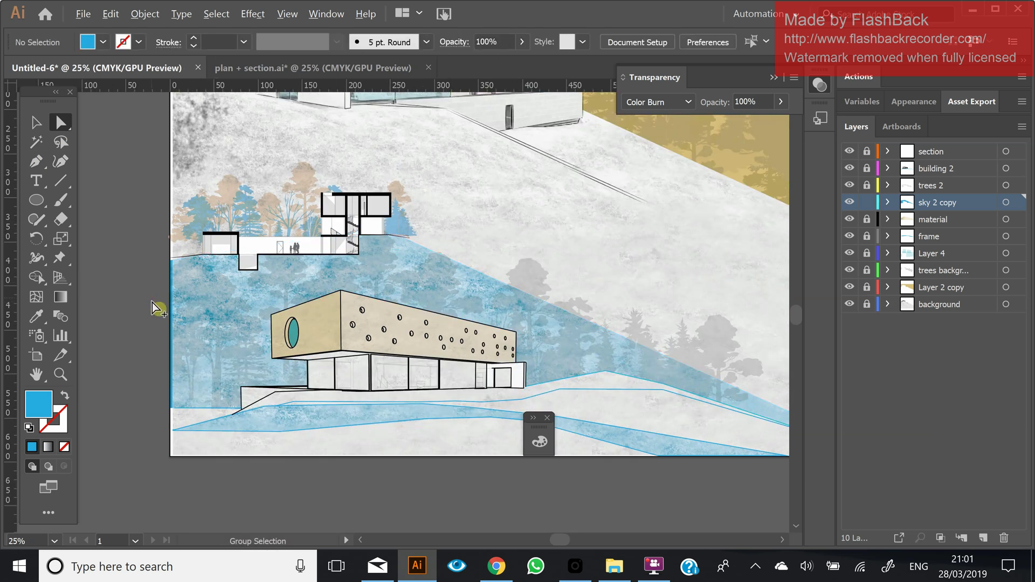
pyautogui.moveTo(170, 408); pyautogui.dragTo(169, 430)
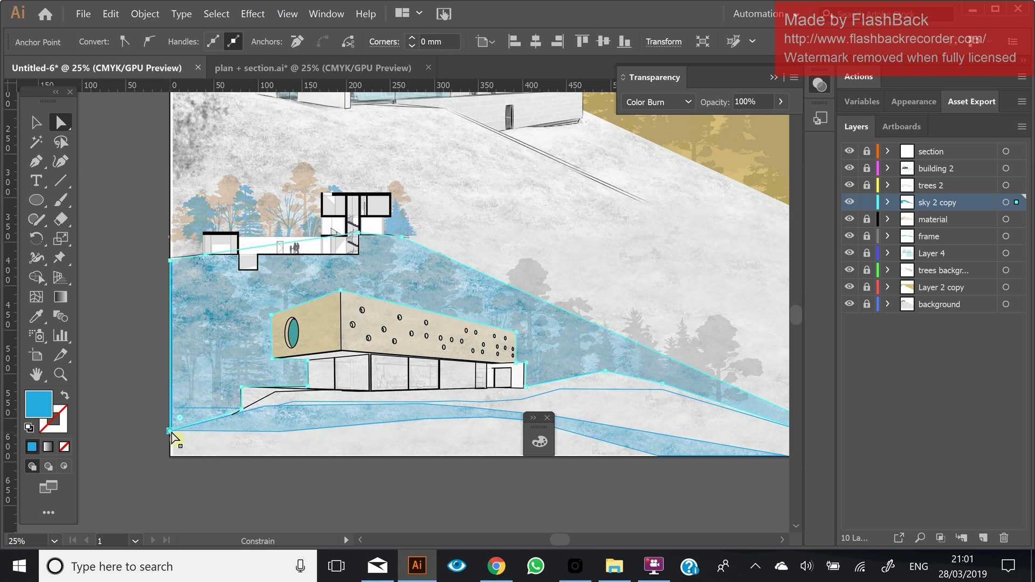
pyautogui.click(160, 464)
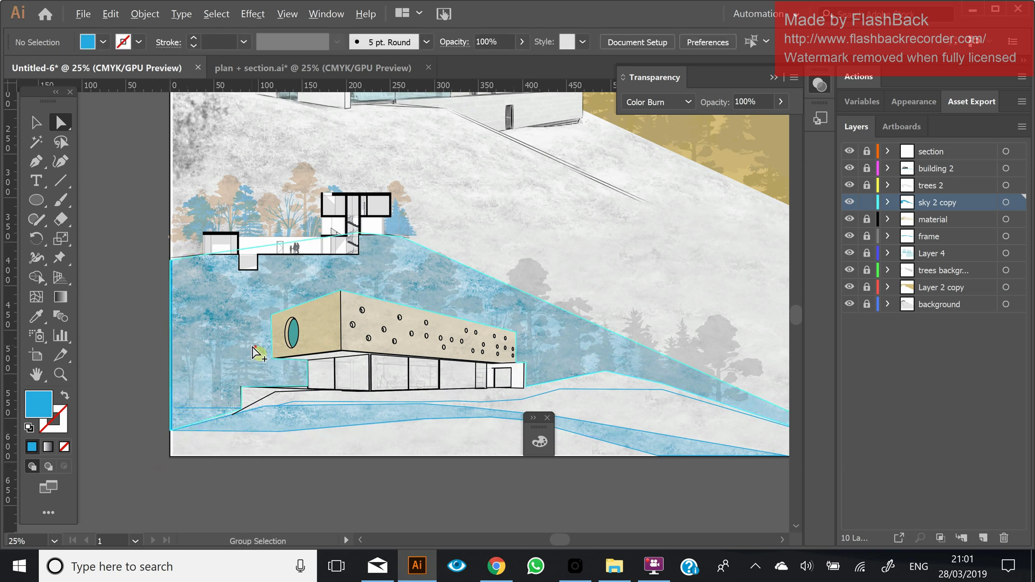
# Move the blue area's peak anchor to the right so its slope extends past the section's ground line
pyautogui.hotkey('ctrl', '-')
pyautogui.scroll(2, 538, 236)
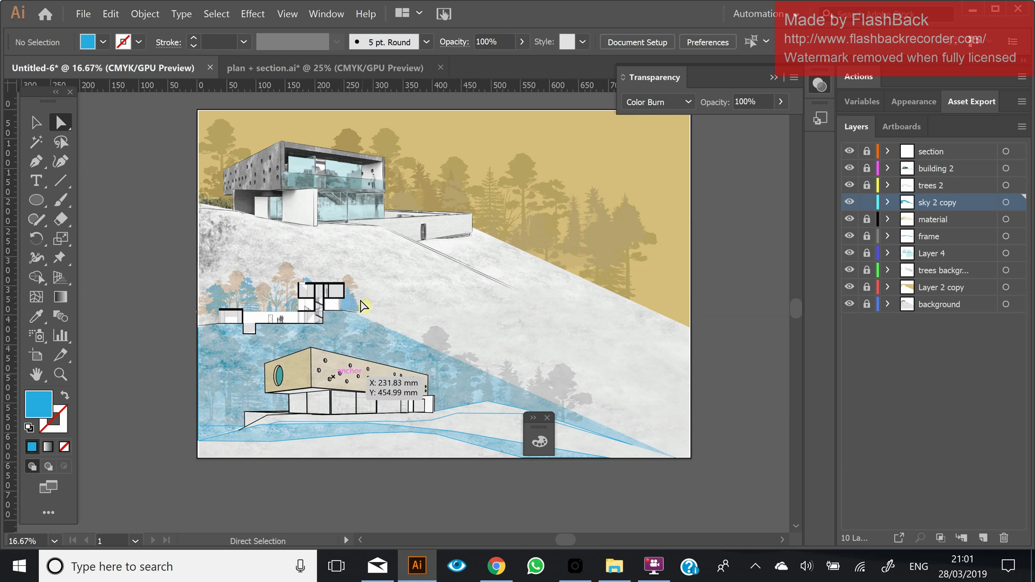
pyautogui.keyDown('alt'); pyautogui.click(351, 340); pyautogui.keyUp('alt')
pyautogui.scroll(1, 351, 339)
pyautogui.click(355, 326)
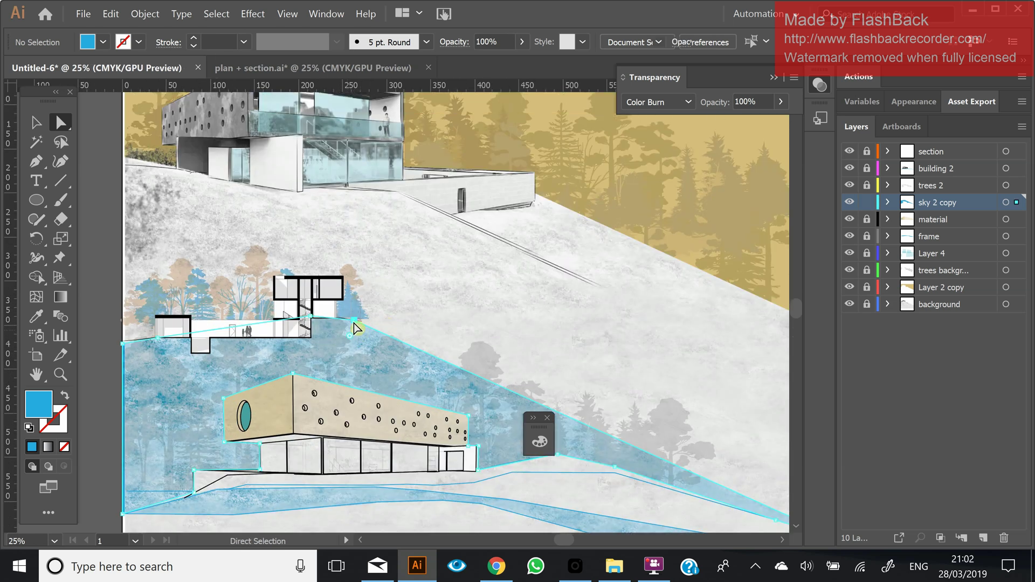
pyautogui.moveTo(387, 322); pyautogui.dragTo(421, 324)
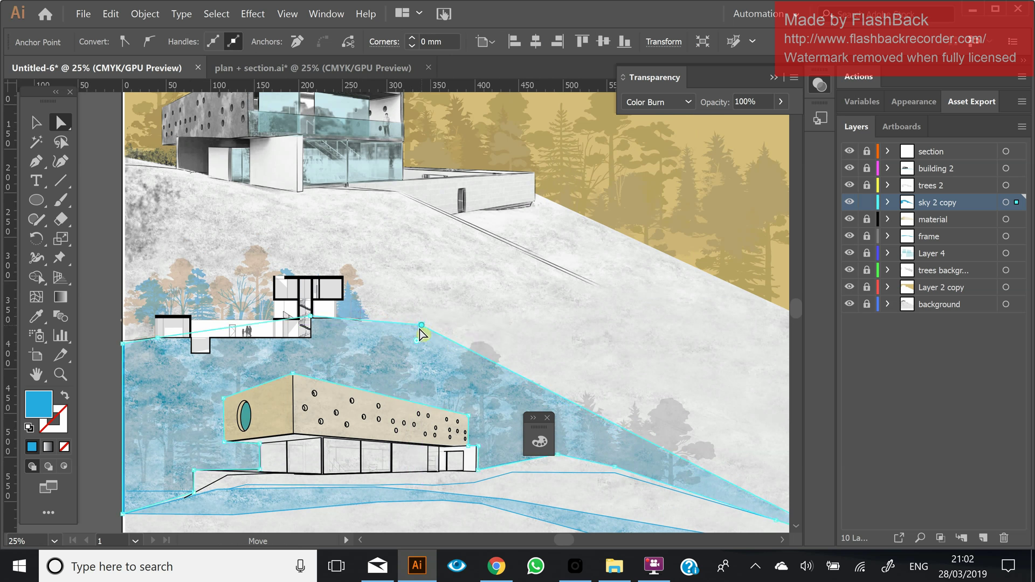
pyautogui.scroll(-1, 372, 341)
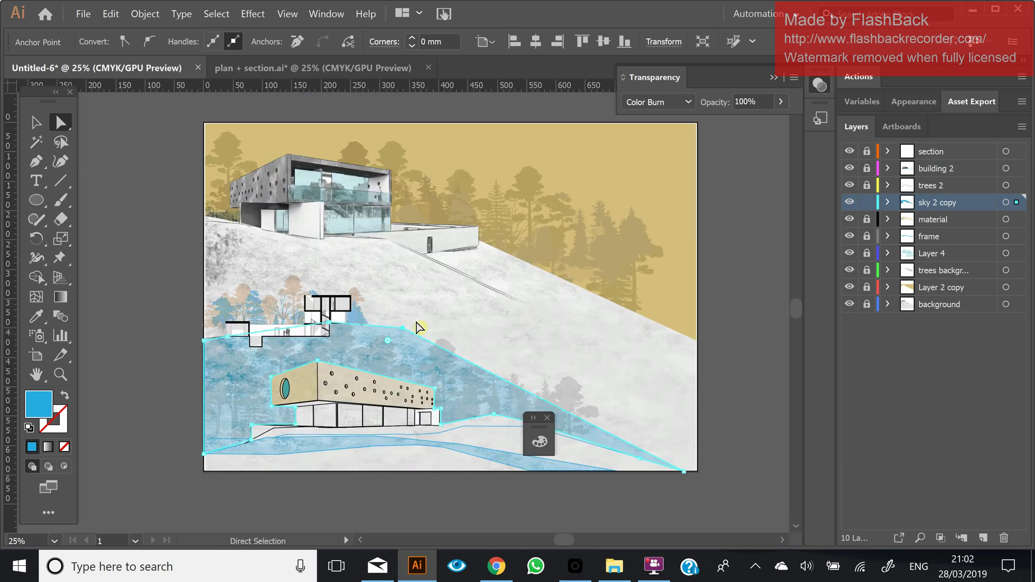
# Copy the floor plan with its tan terrace from the plan + section.ai document
pyautogui.click(751, 321)
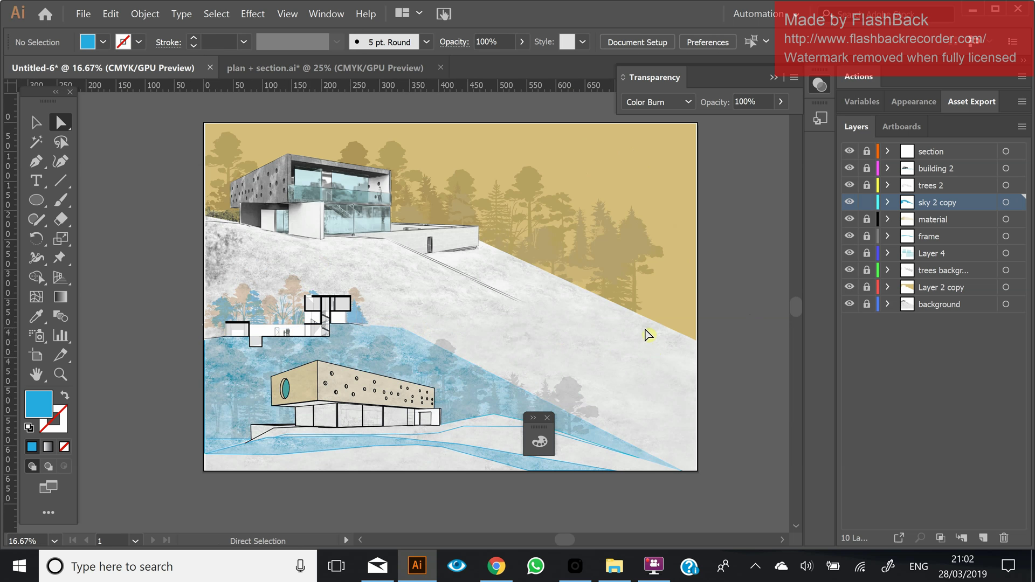
pyautogui.click(363, 69)
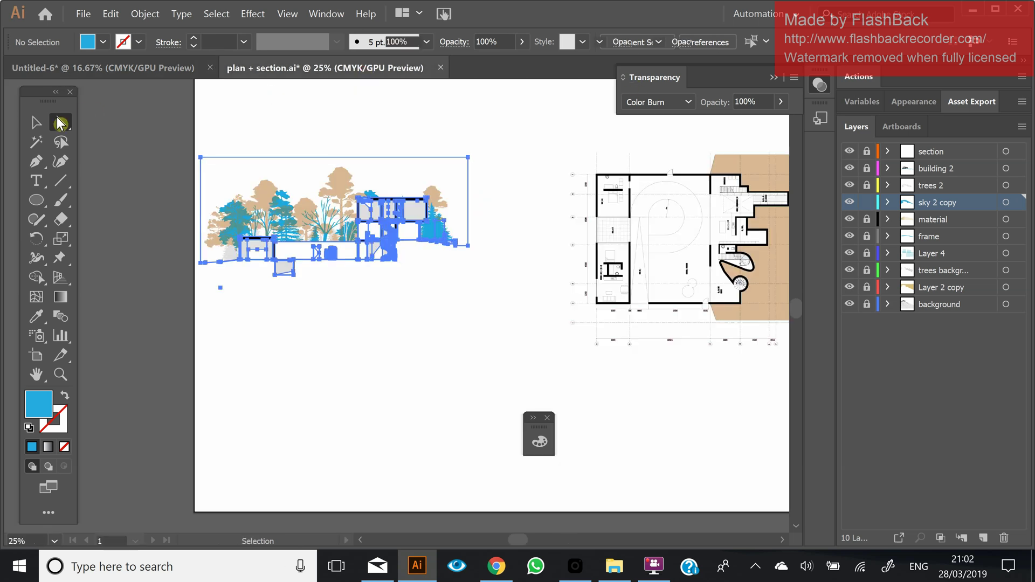
pyautogui.press('v')
pyautogui.click(258, 115)
pyautogui.scroll(-1, 374, 268)
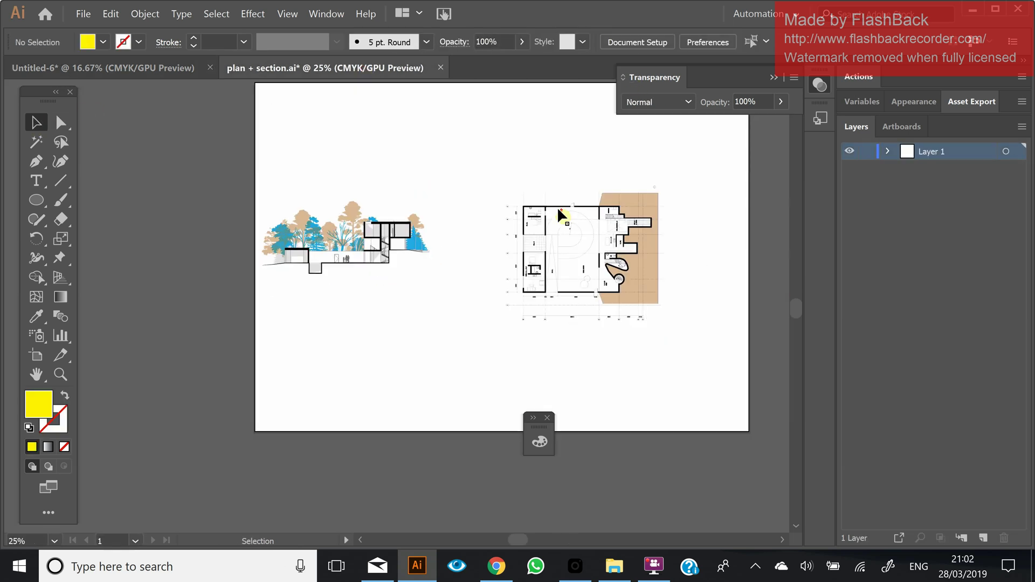
pyautogui.click(709, 352)
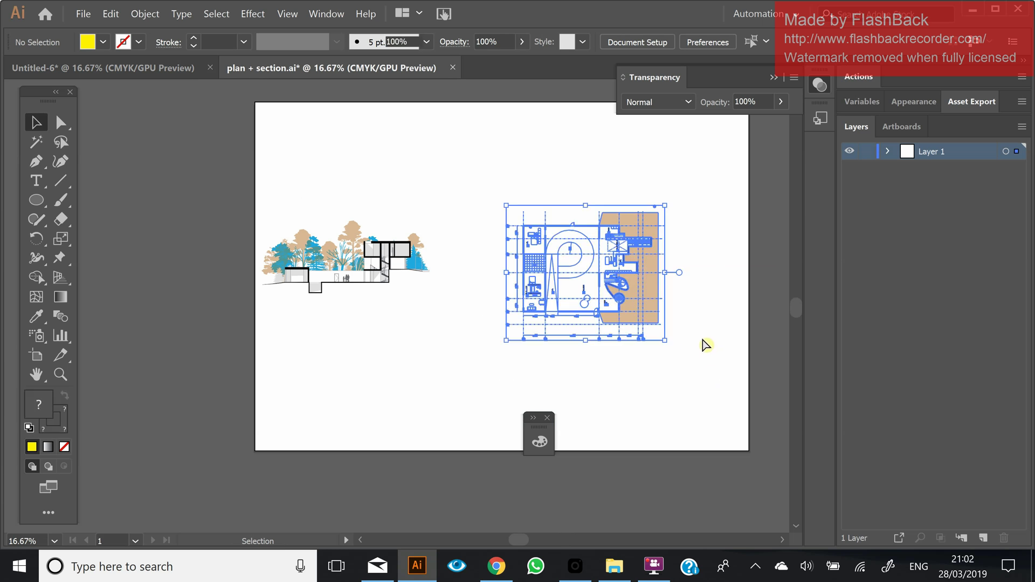
pyautogui.click(111, 14)
pyautogui.click(146, 75)
pyautogui.hotkey('ctrl', 'z')
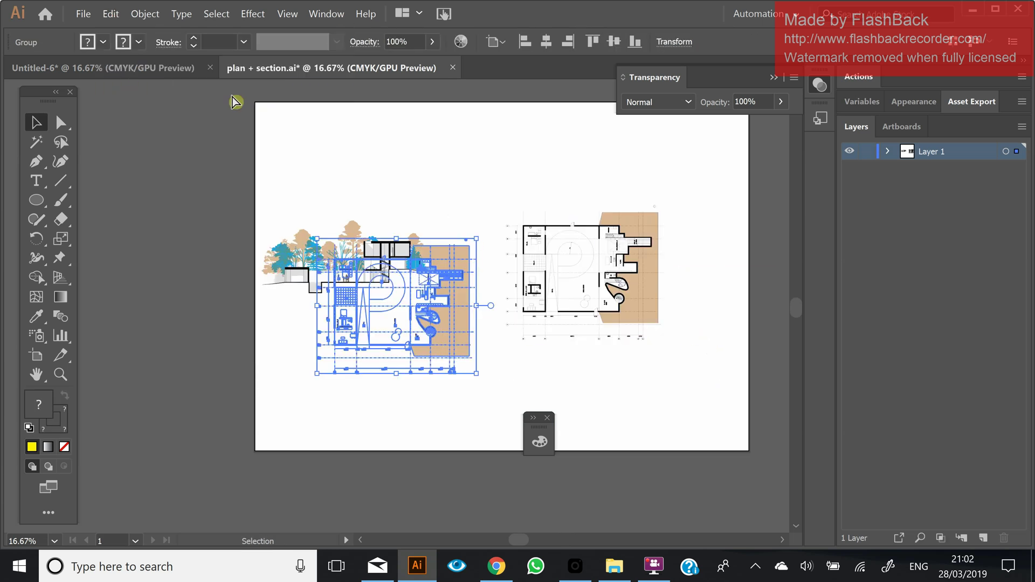
pyautogui.hotkey('ctrl', 'shift', 'z')
pyautogui.click(120, 15)
pyautogui.click(122, 75)
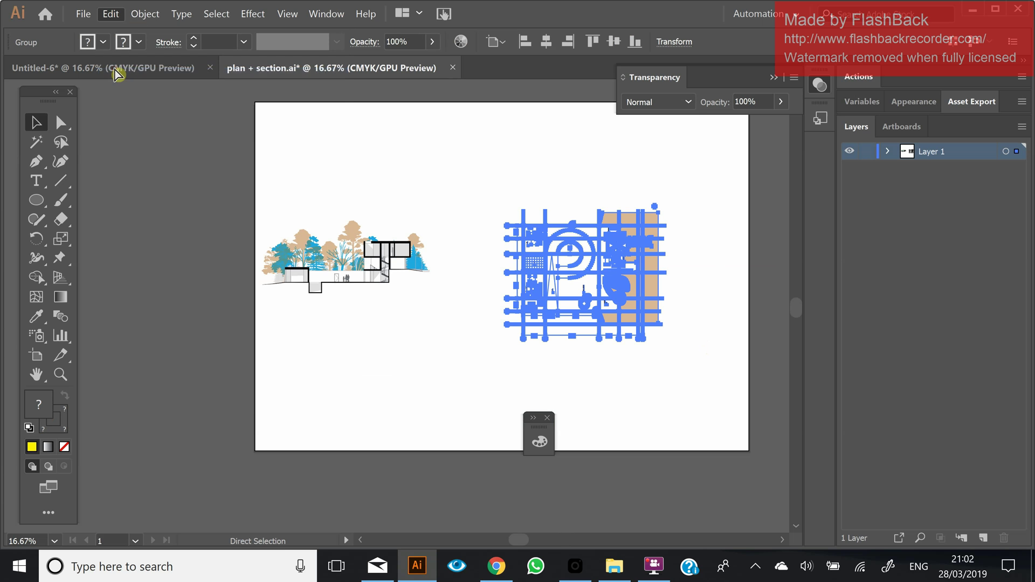
# Return to the Untitled-6 board, lock the sky 2 copy layer, and add a layer named plan above section
pyautogui.click(115, 69)
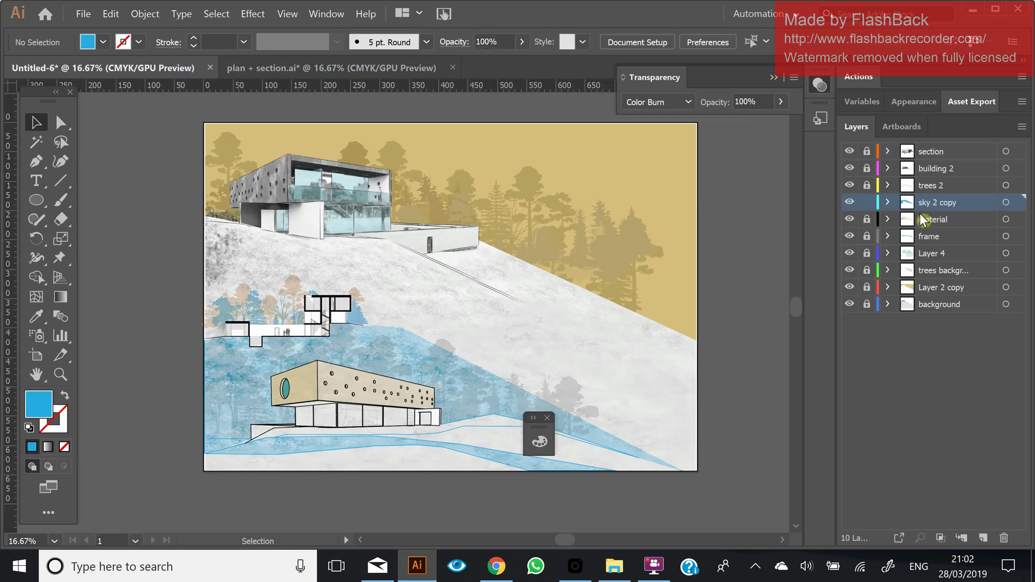
pyautogui.click(866, 202)
pyautogui.click(973, 151)
pyautogui.click(983, 538)
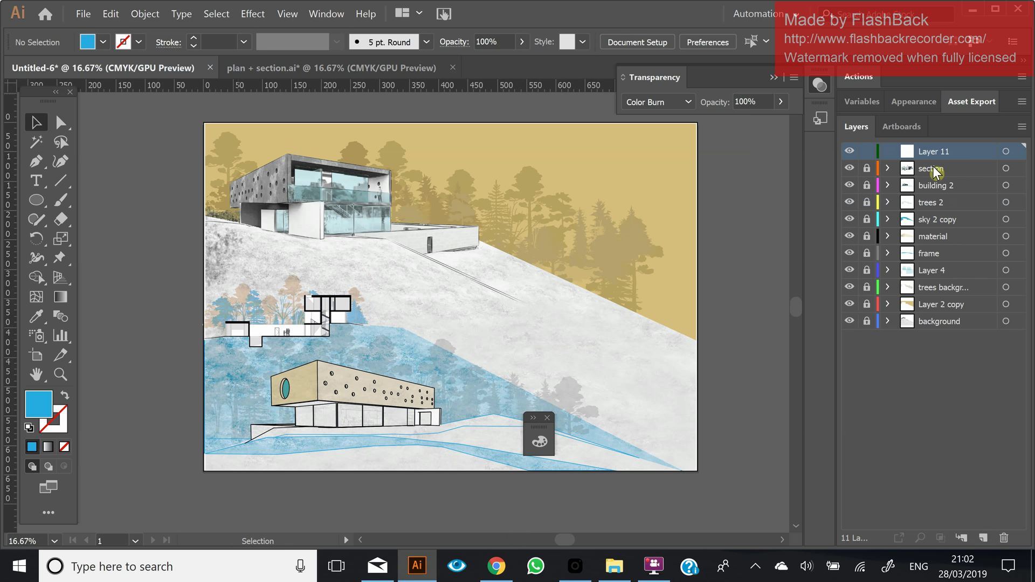
pyautogui.doubleClick(932, 151)
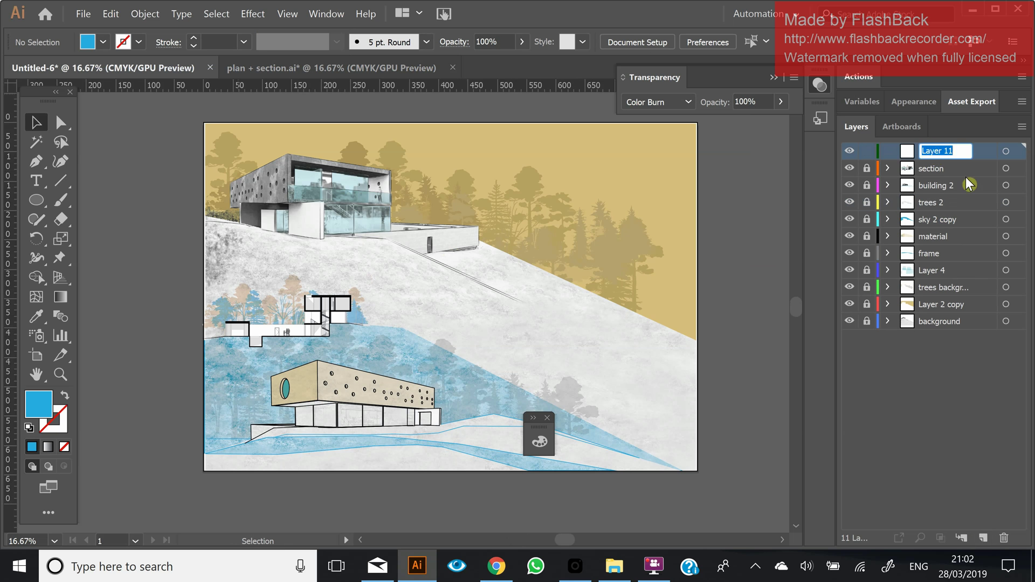
pyautogui.write('plan')
pyautogui.press('Return')
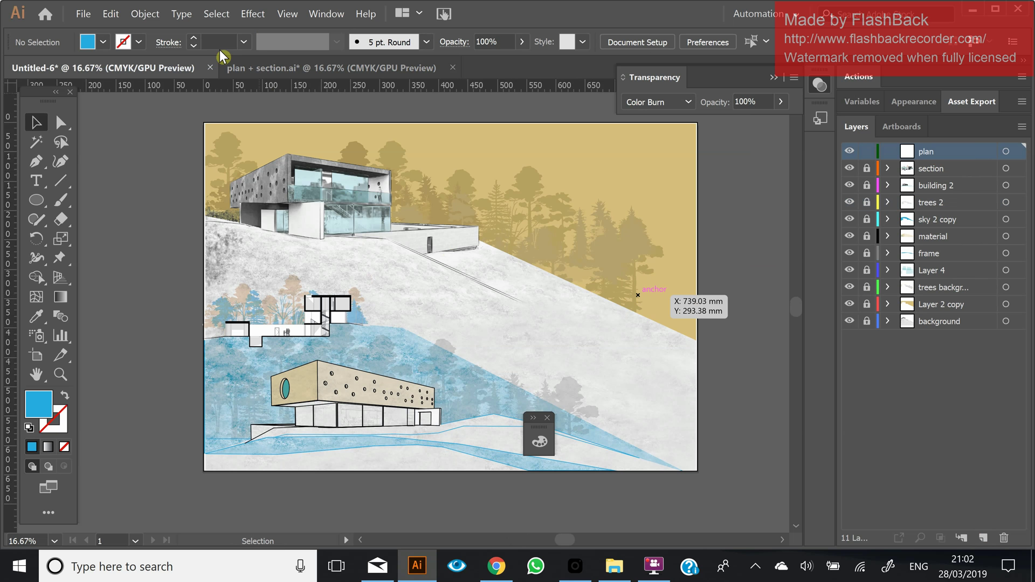
# Paste the floor plan onto the plan layer and move it to the artboard's lower-right area
pyautogui.click(111, 13)
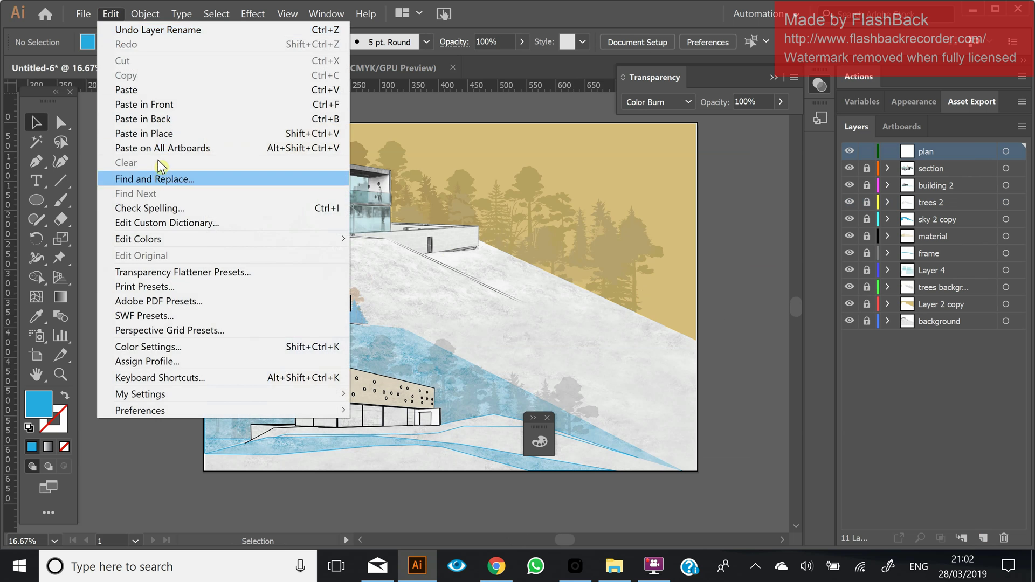
pyautogui.click(160, 90)
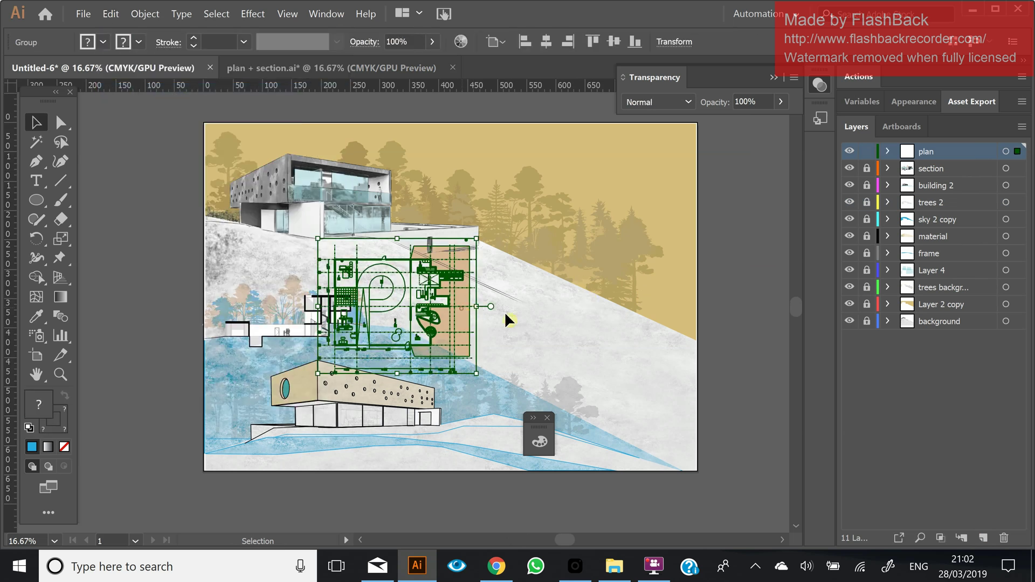
pyautogui.moveTo(459, 317); pyautogui.dragTo(736, 348)
pyautogui.click(706, 344)
pyautogui.click(734, 340)
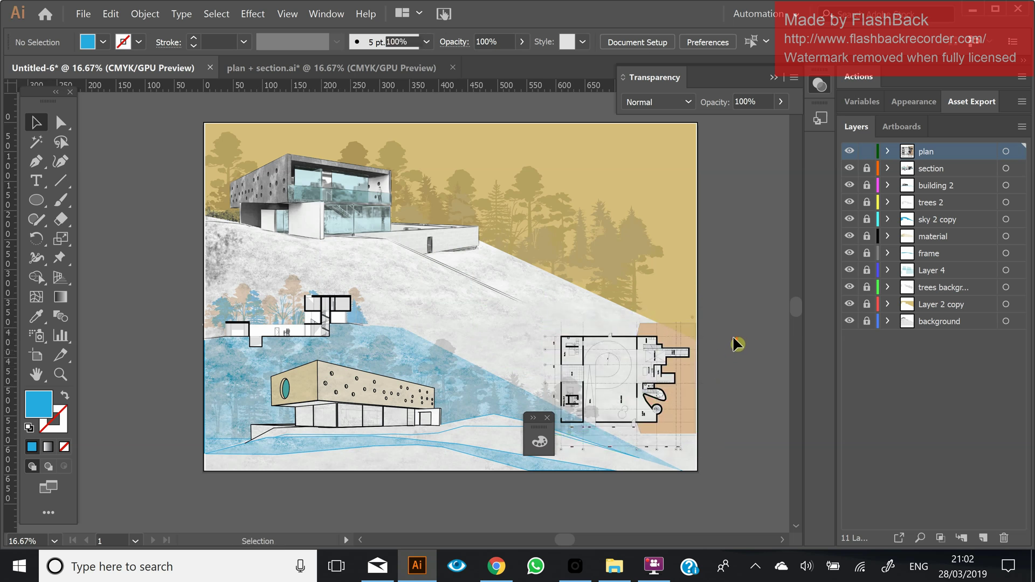
# Pull the blue area's lower-right tip back to the floor plan's left side, and lock the sky 2 copy layer
pyautogui.scroll(-1, 732, 324)
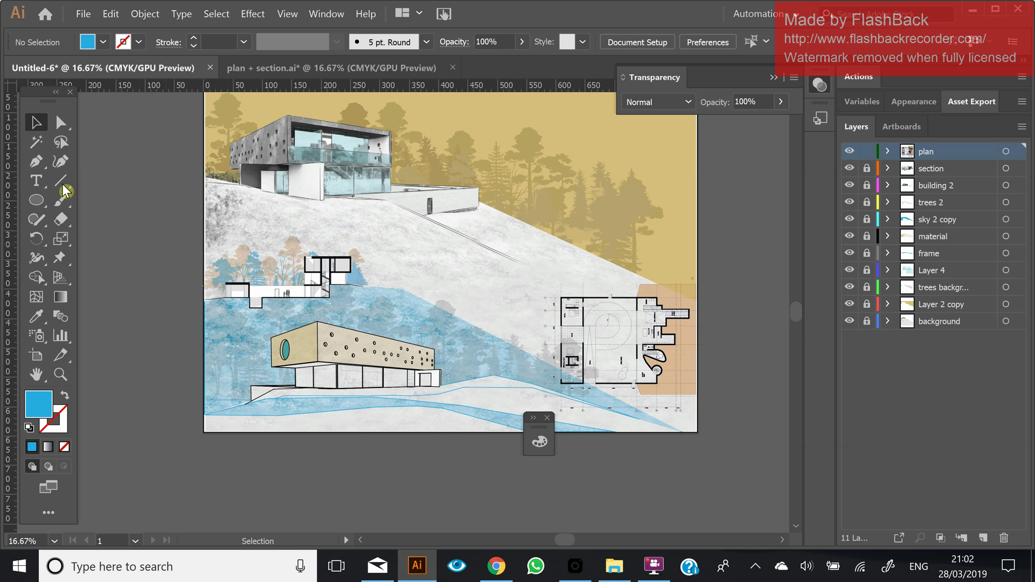
pyautogui.click(61, 123)
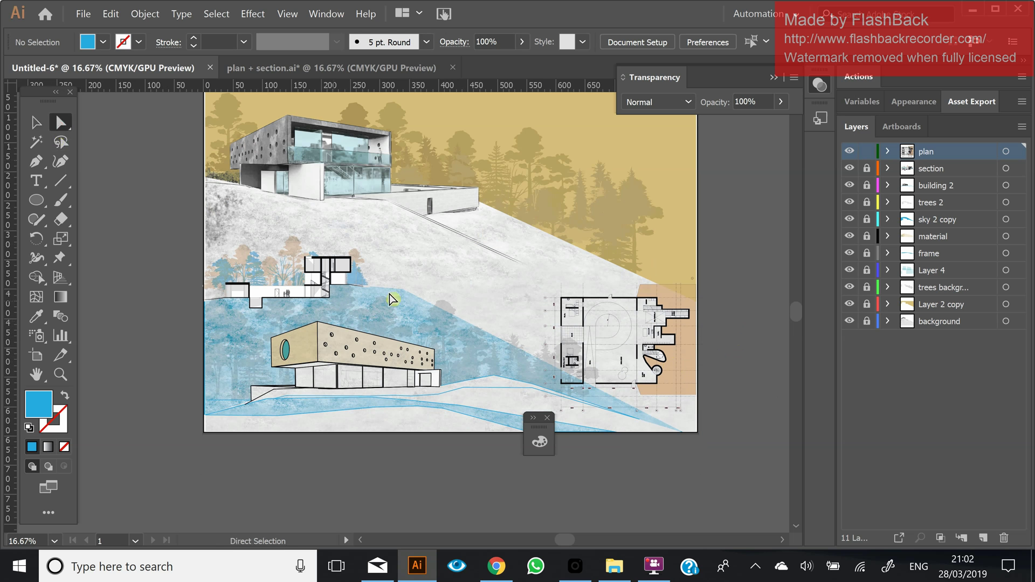
pyautogui.click(868, 220)
pyautogui.click(426, 315)
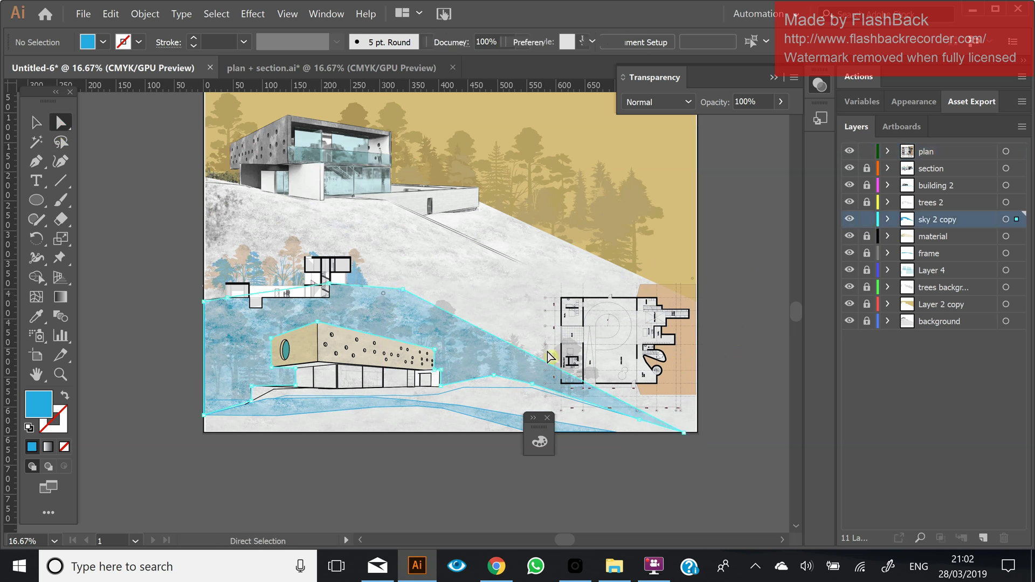
pyautogui.moveTo(684, 430)
pyautogui.mouseDown()
pyautogui.moveTo(625, 438)
pyautogui.moveTo(620, 413)
pyautogui.moveTo(554, 386)
pyautogui.mouseUp()
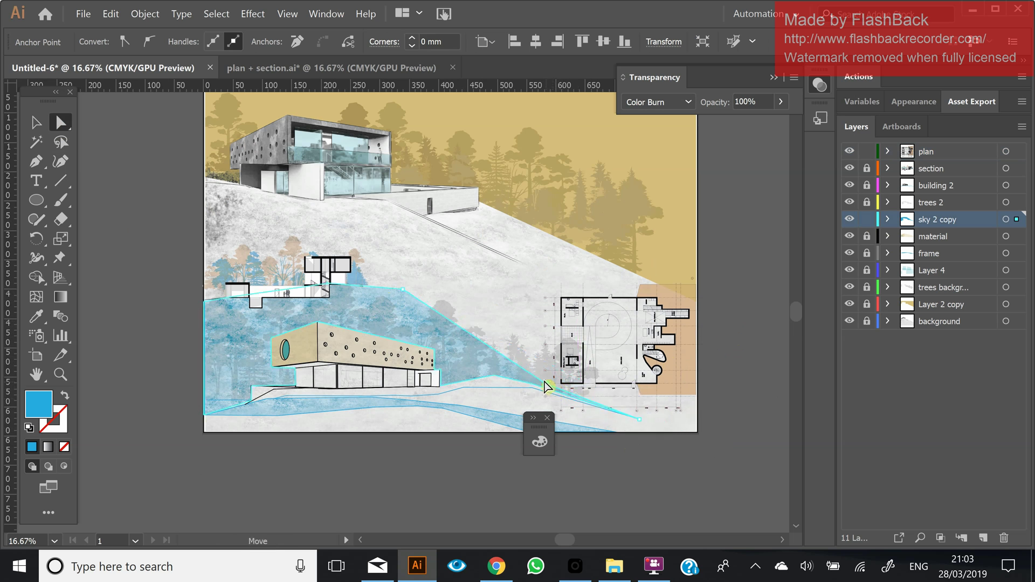
pyautogui.click(664, 283)
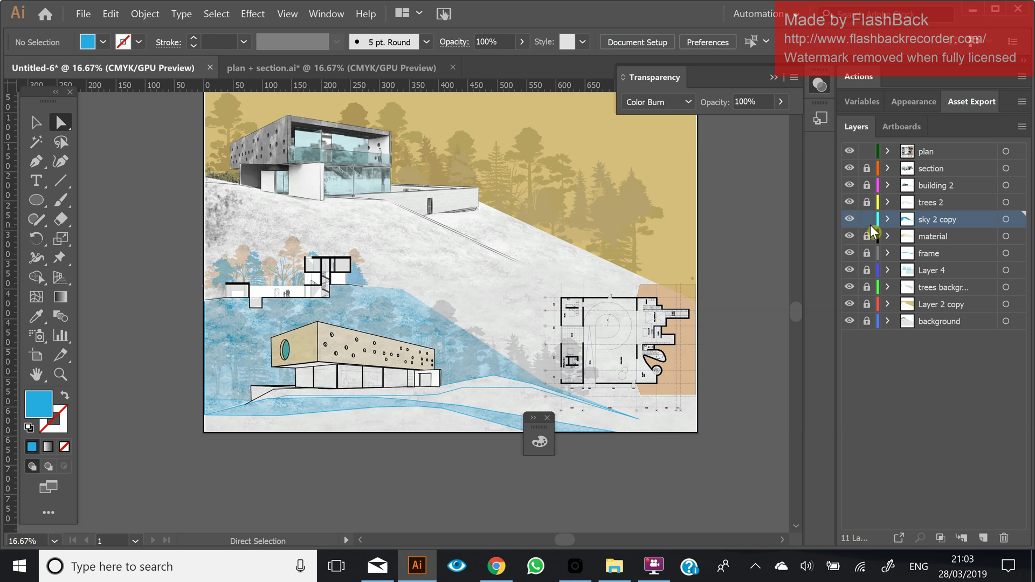
pyautogui.click(866, 220)
# Try to move the mustard sky area's lower-right corner to the upper-left corner of the plan's tan terrace
pyautogui.click(684, 249)
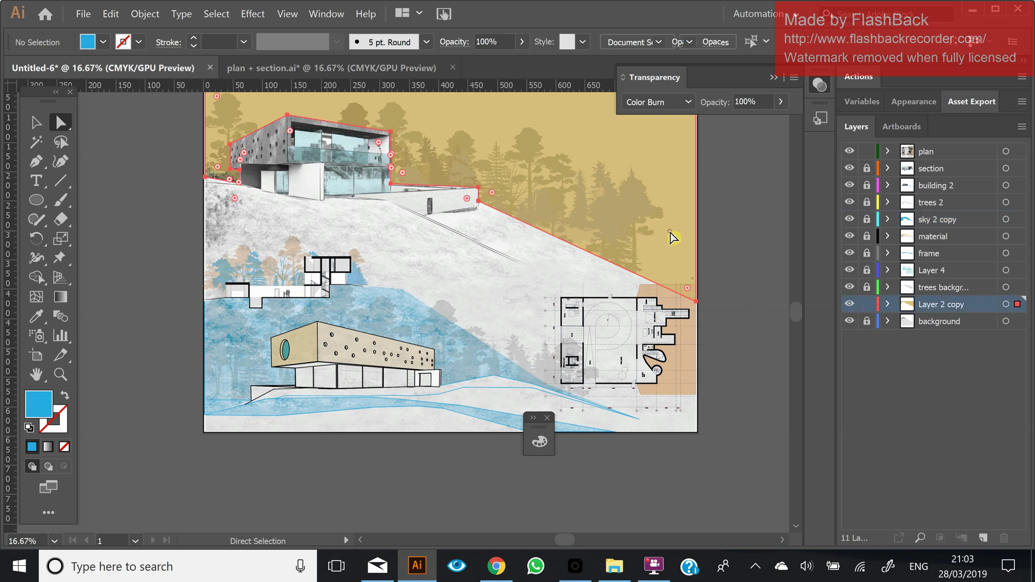
pyautogui.click(693, 303)
pyautogui.moveTo(696, 307); pyautogui.dragTo(641, 285)
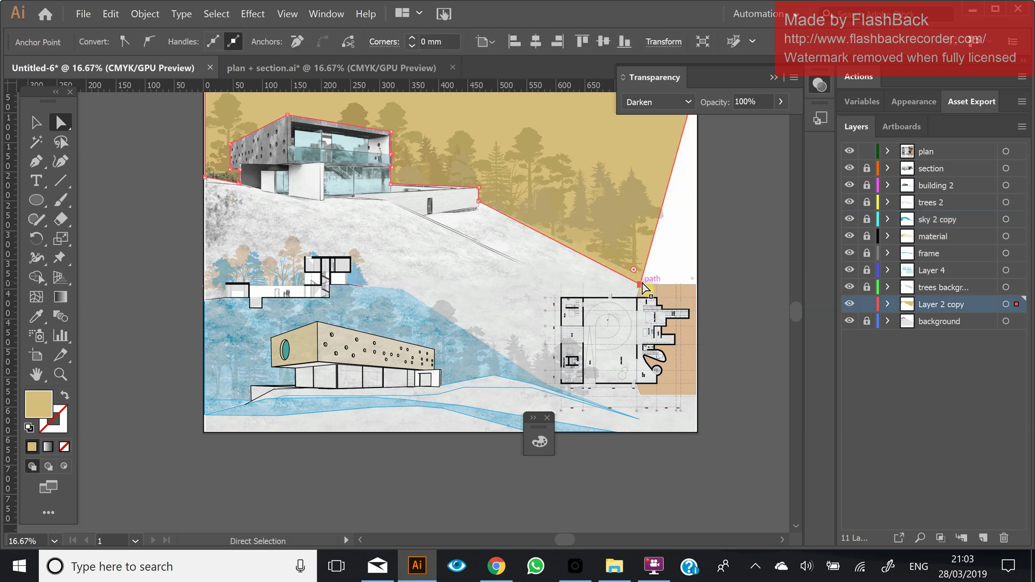
pyautogui.hotkey('ctrl', 'z')
# Add an anchor on the mustard sky area's sloping edge and move it down to the tan terrace's upper-left corner
pyautogui.click(36, 161)
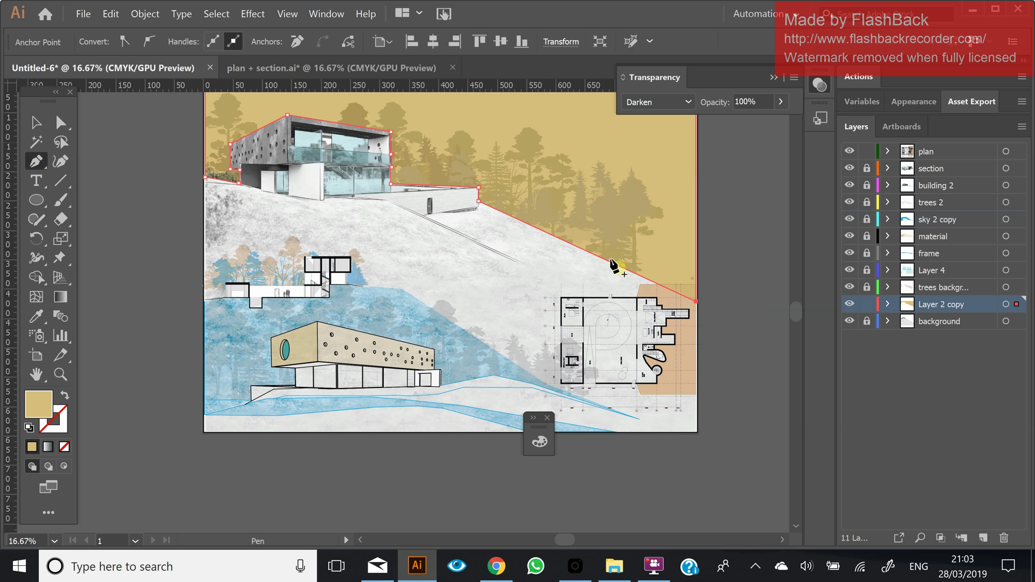
pyautogui.scroll(2, 642, 285)
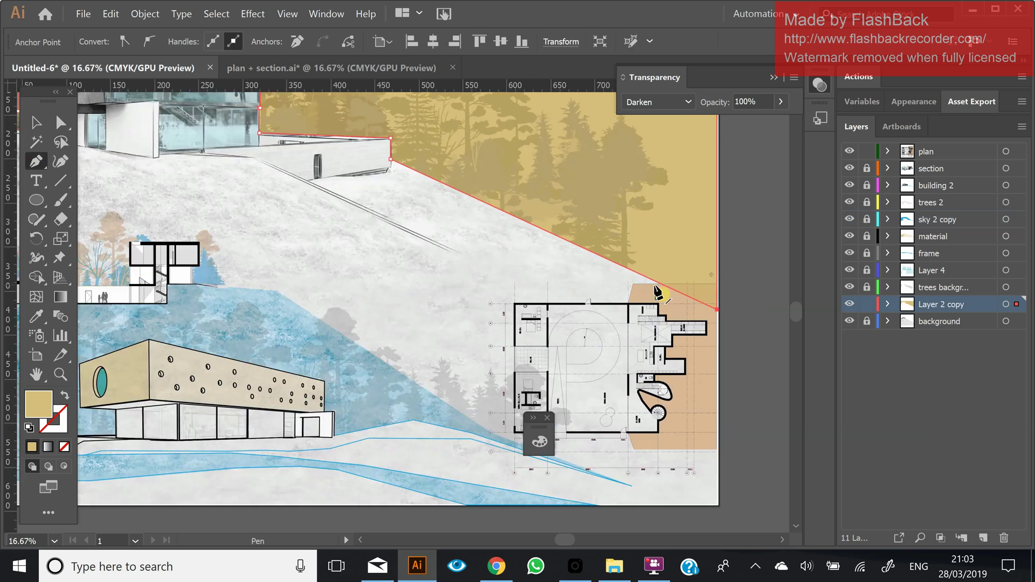
pyautogui.click(623, 283)
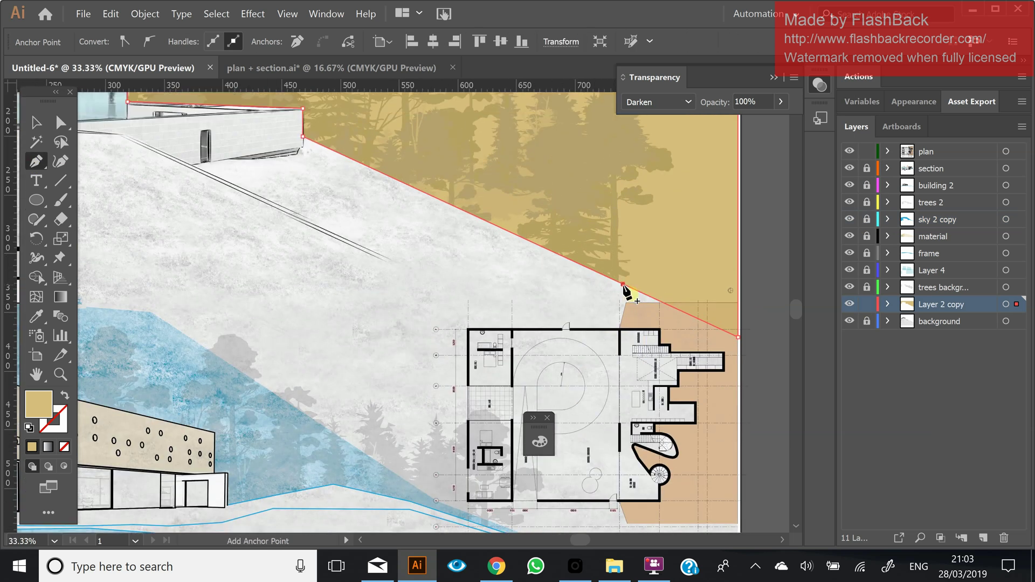
pyautogui.click(61, 123)
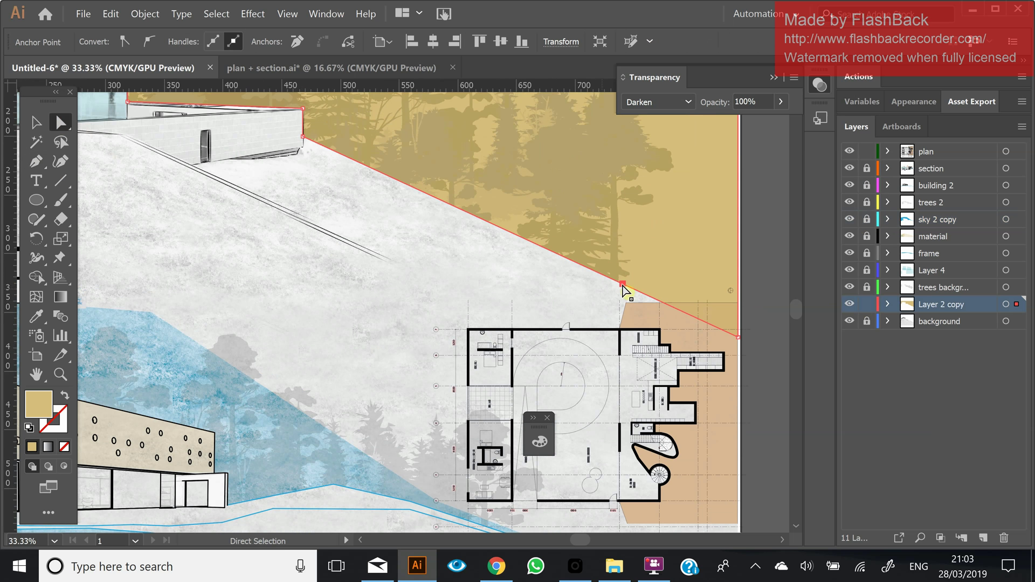
pyautogui.moveTo(623, 284); pyautogui.dragTo(626, 303)
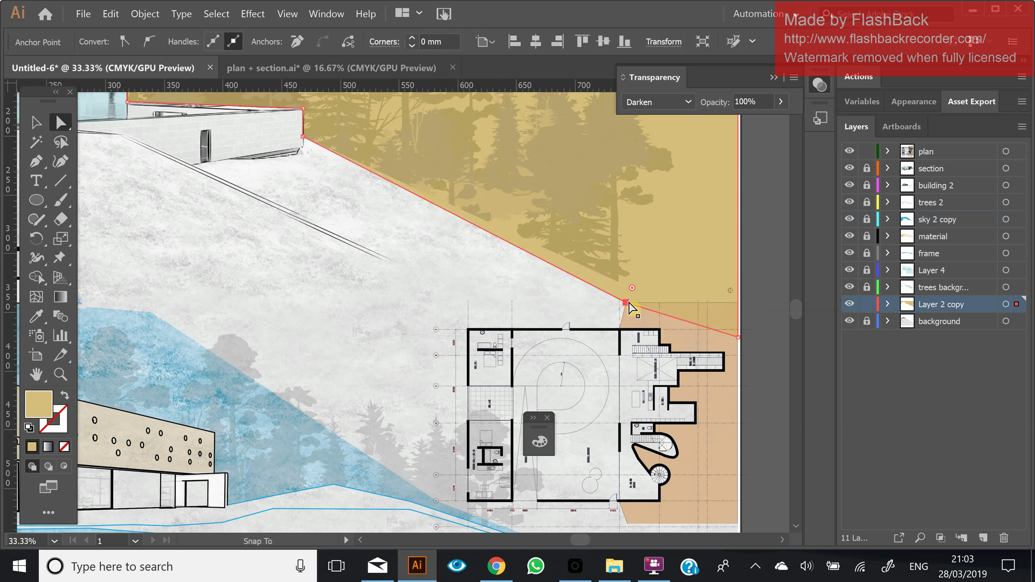
pyautogui.hotkey('ctrl', '-')
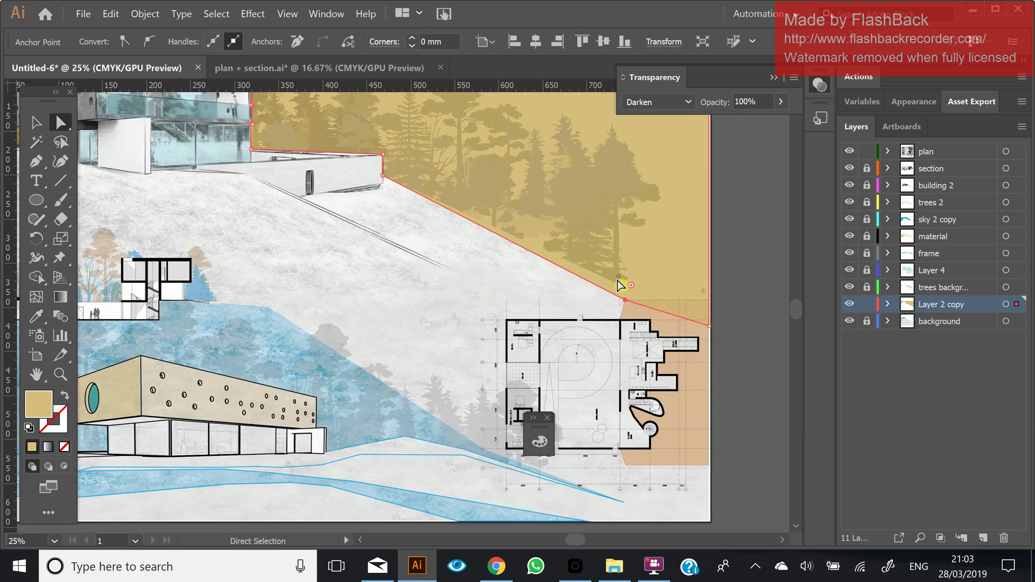
pyautogui.click(612, 278)
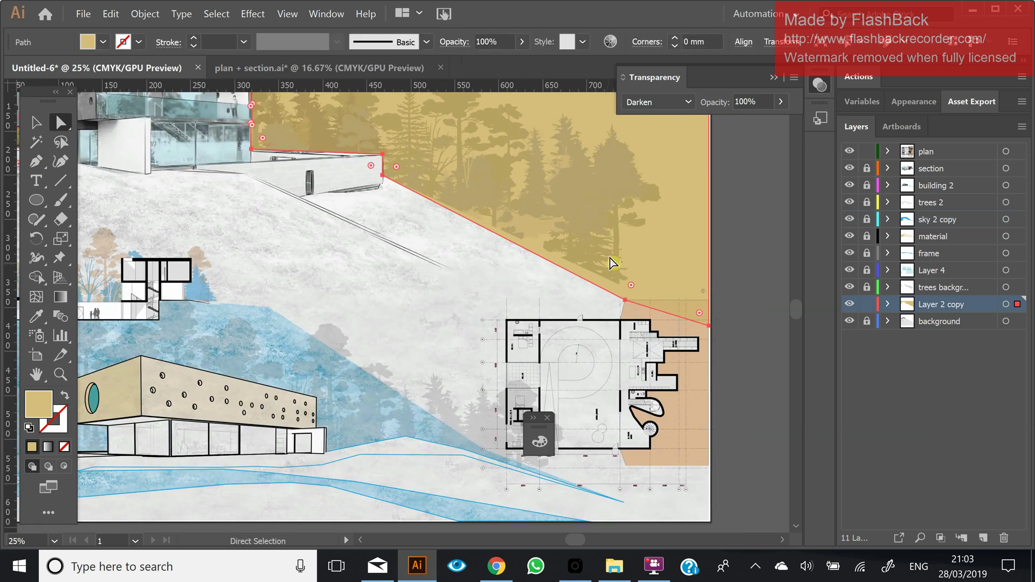
pyautogui.click(625, 301)
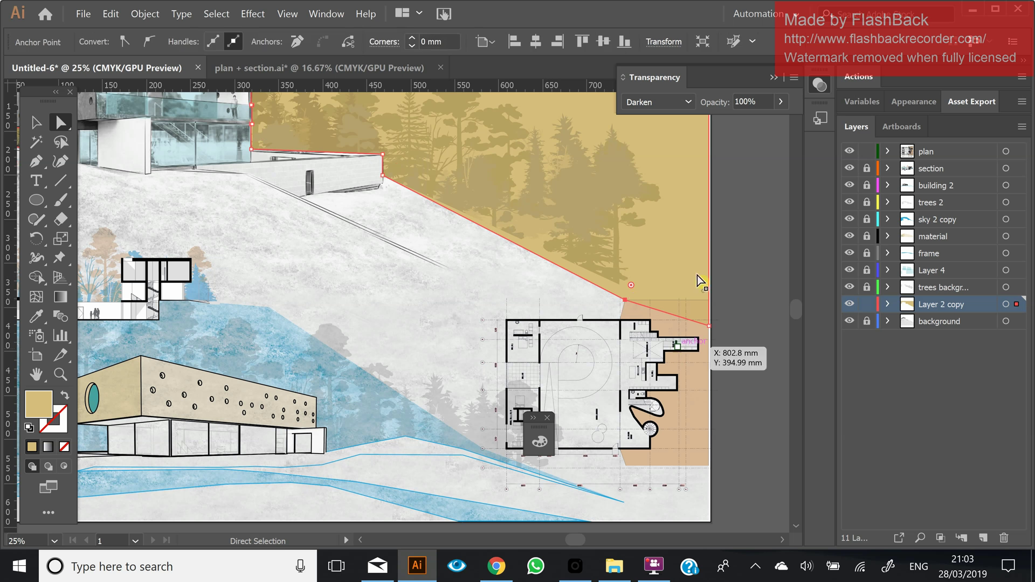
pyautogui.click(750, 291)
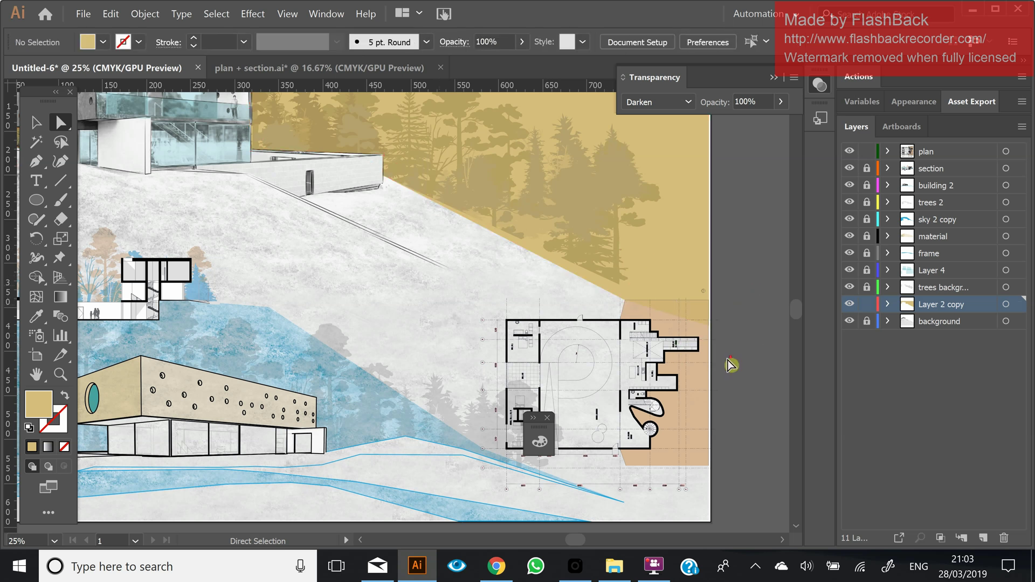
# Recolour the mustard sky area with the plan terrace's tan fill using the Eyedropper, and lock Layer 2 copy
pyautogui.scroll(-2, 701, 351)
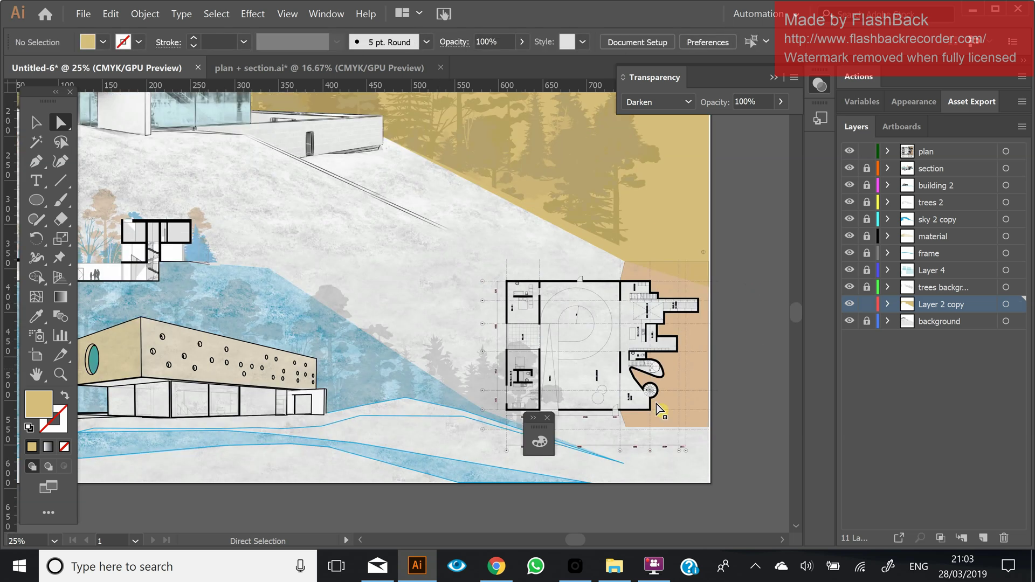
pyautogui.click(688, 243)
pyautogui.press('i')
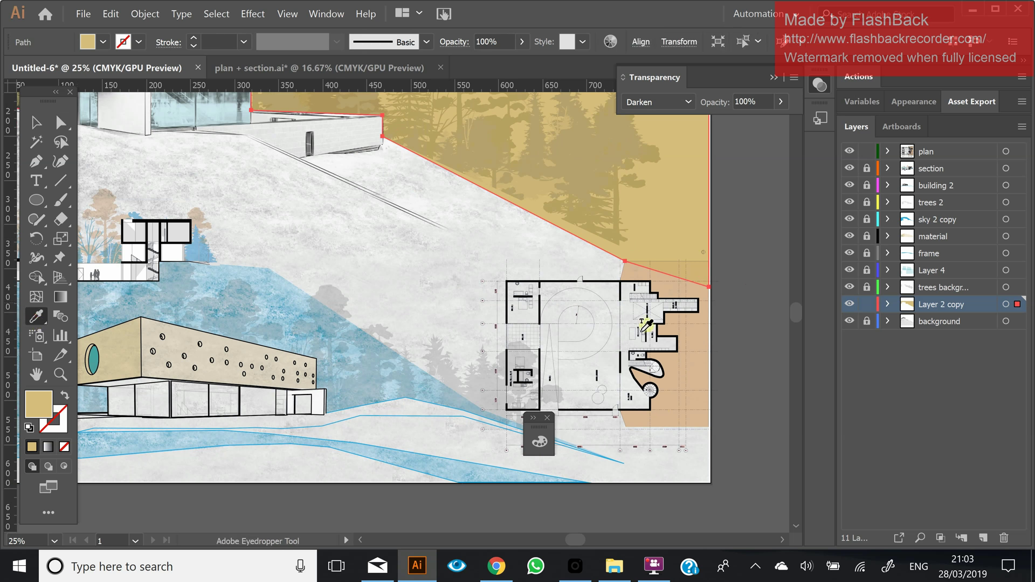
pyautogui.click(677, 371)
pyautogui.click(62, 128)
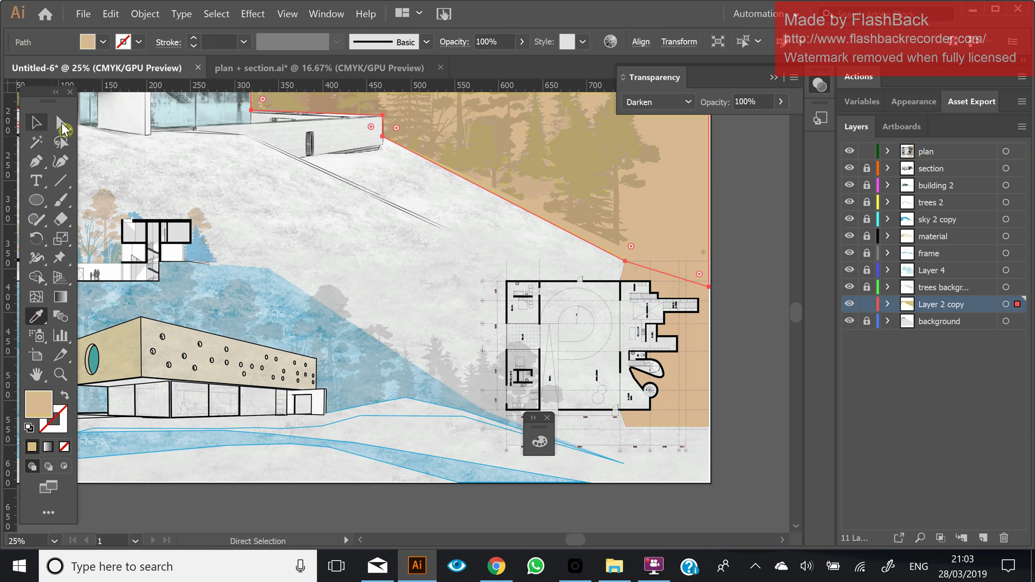
pyautogui.click(746, 298)
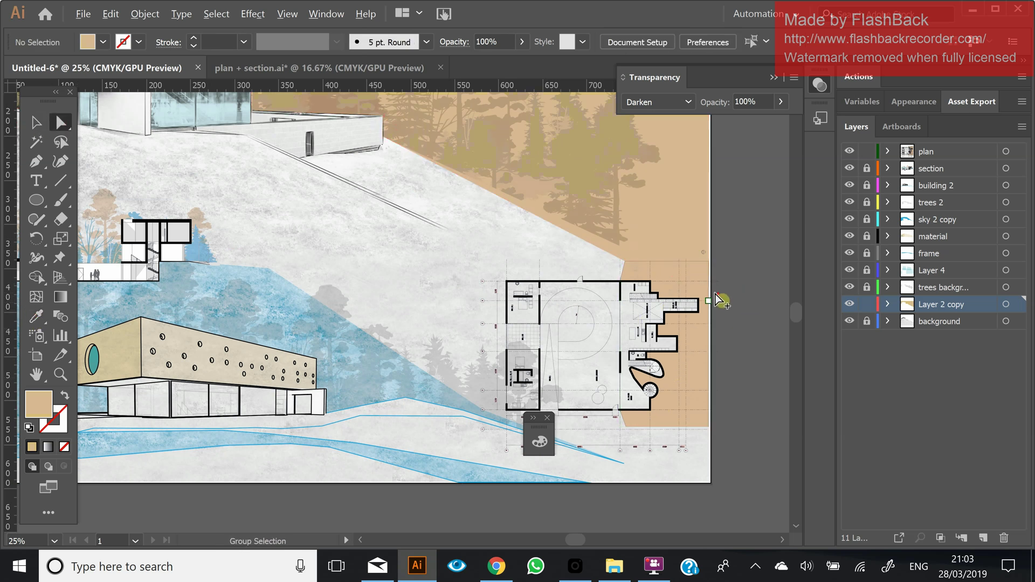
pyautogui.scroll(-1, 717, 299)
pyautogui.scroll(1, 701, 311)
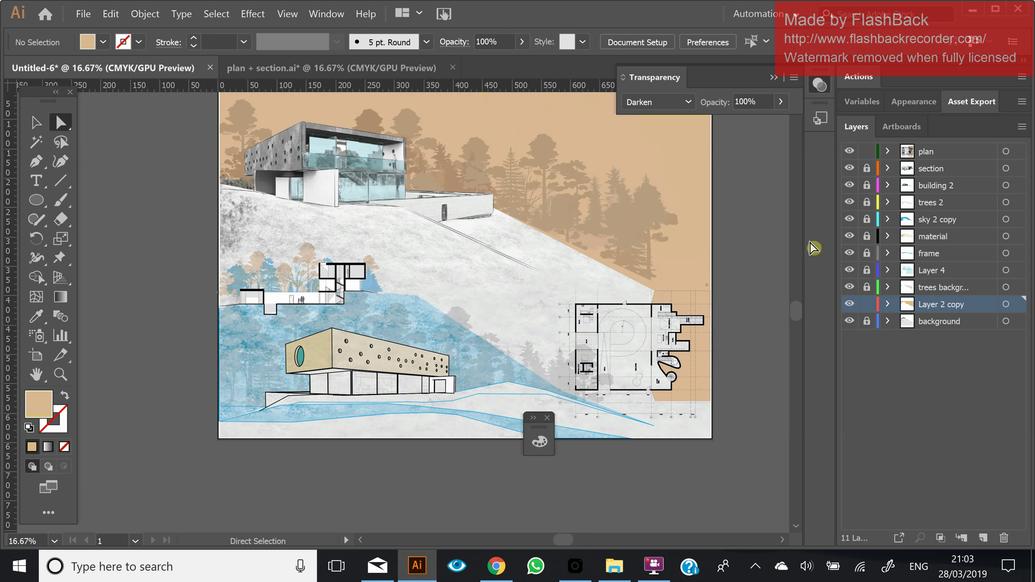
pyautogui.click(866, 304)
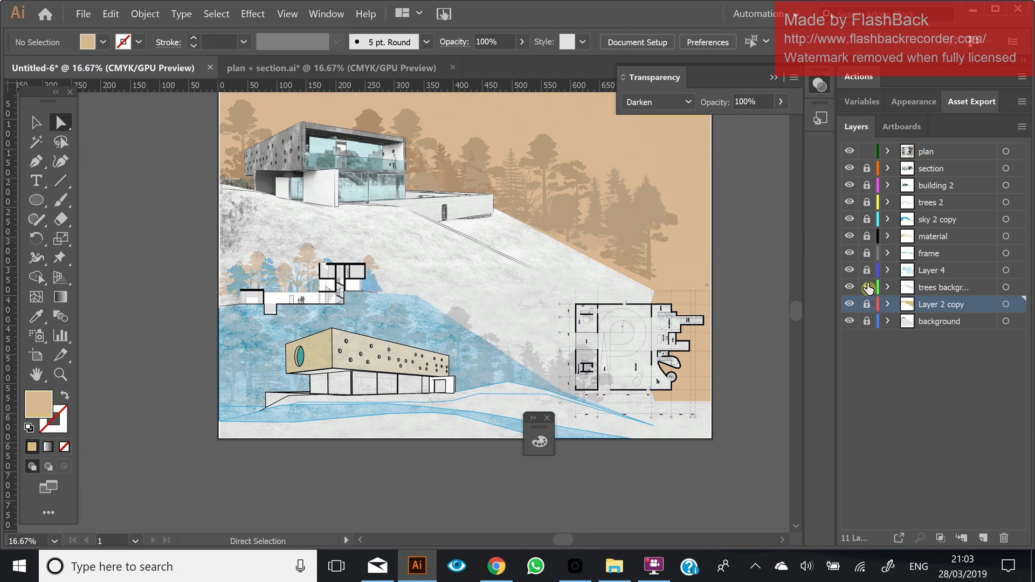
# Unlock the background trees layer beneath Layer 4, keeping the trees 2 layer locked
pyautogui.click(867, 203)
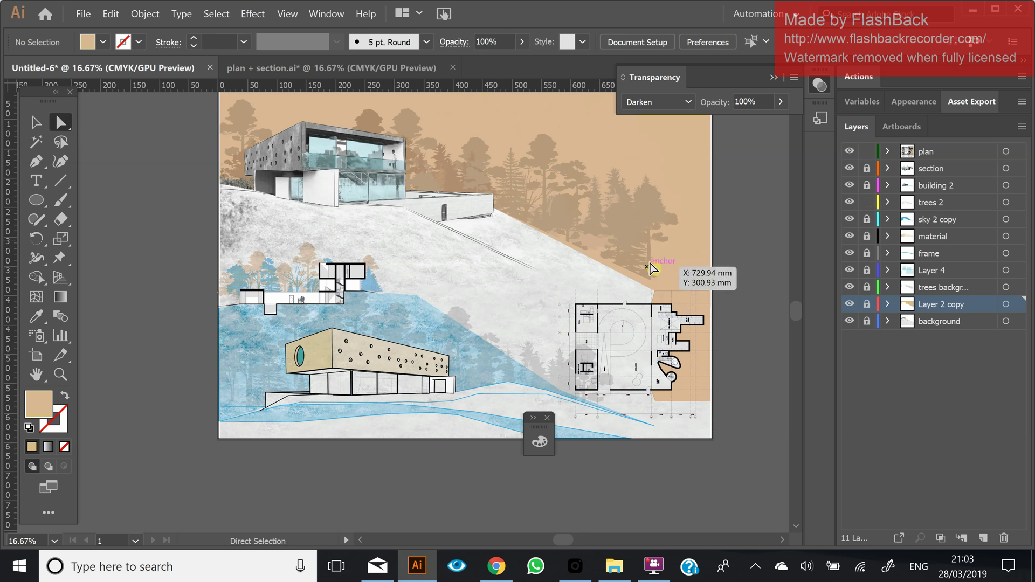
pyautogui.click(867, 202)
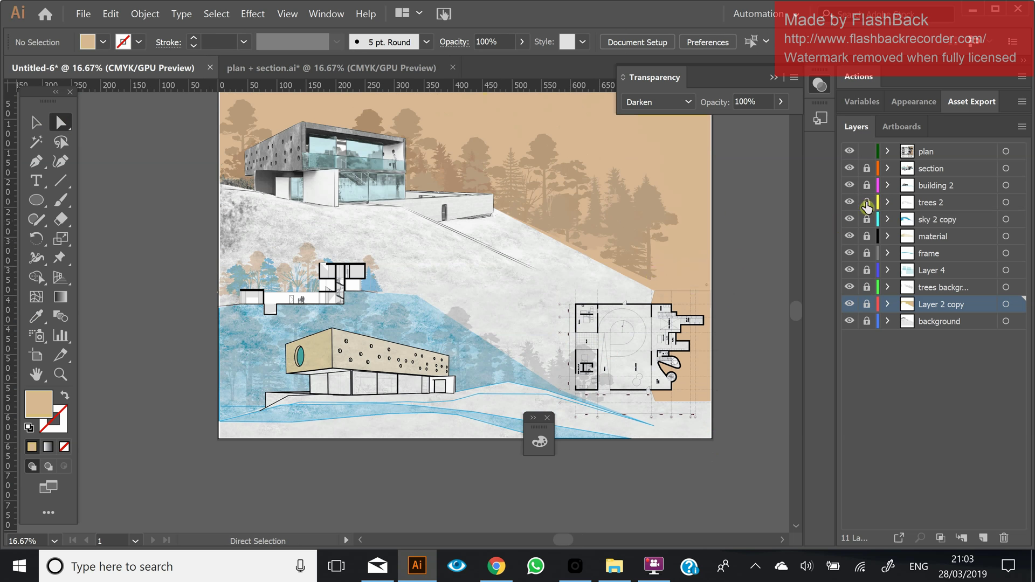
pyautogui.click(867, 293)
pyautogui.click(619, 254)
pyautogui.click(730, 277)
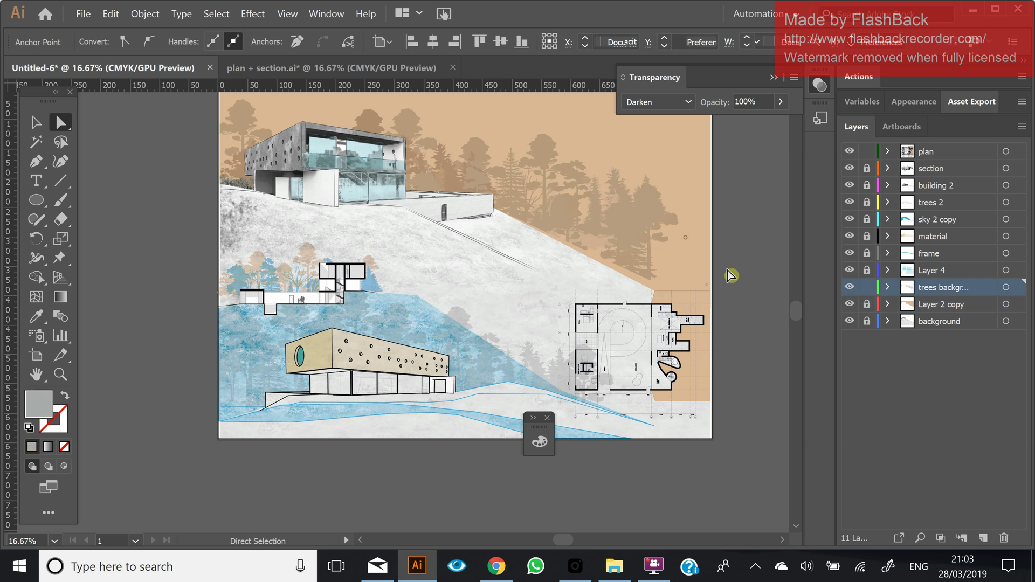
# Move the lower-right corner of the background trees' clipping path straight down until its sloping edge meets the tan terrace's upper-left corner
pyautogui.scroll(4, 742, 274)
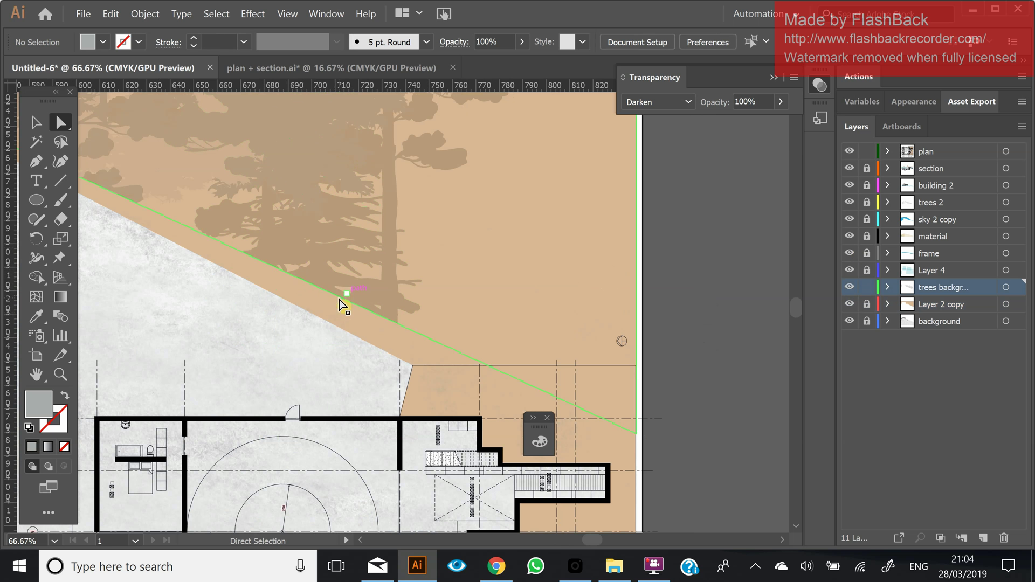
pyautogui.click(402, 329)
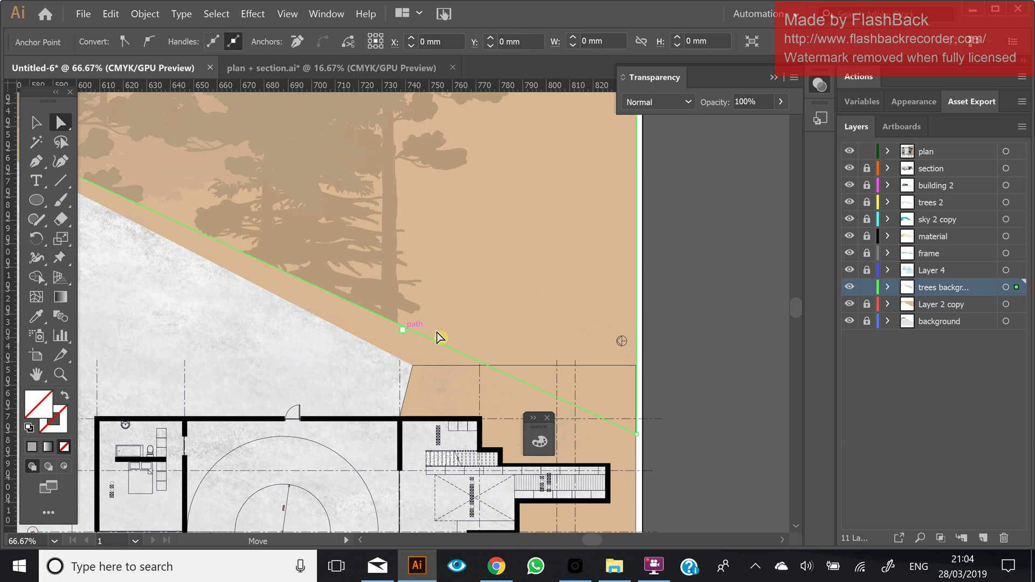
pyautogui.click(637, 435)
pyautogui.moveTo(638, 435); pyautogui.dragTo(637, 483)
pyautogui.scroll(-2, 600, 302)
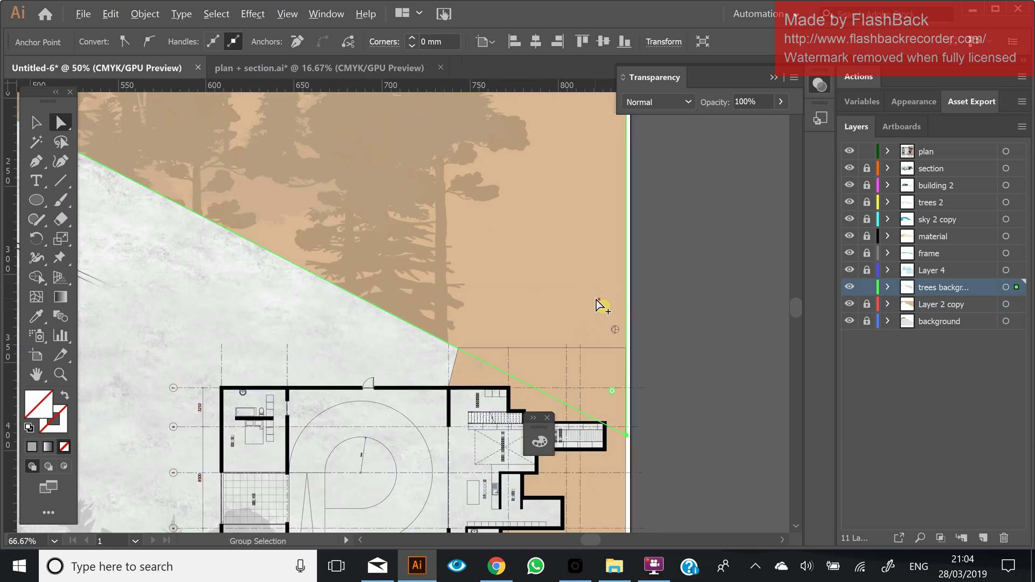
pyautogui.scroll(-2, 701, 346)
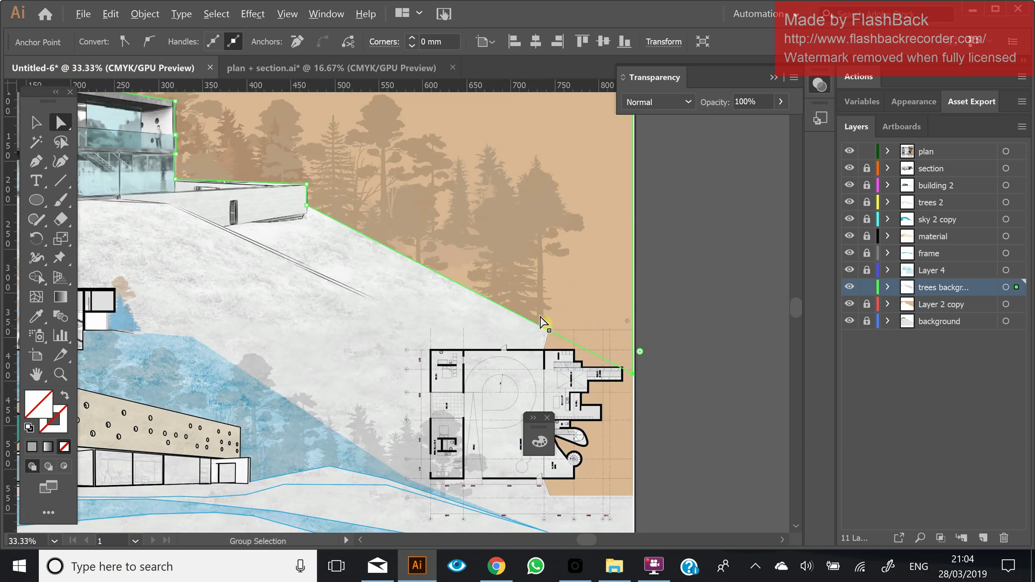
pyautogui.click(703, 318)
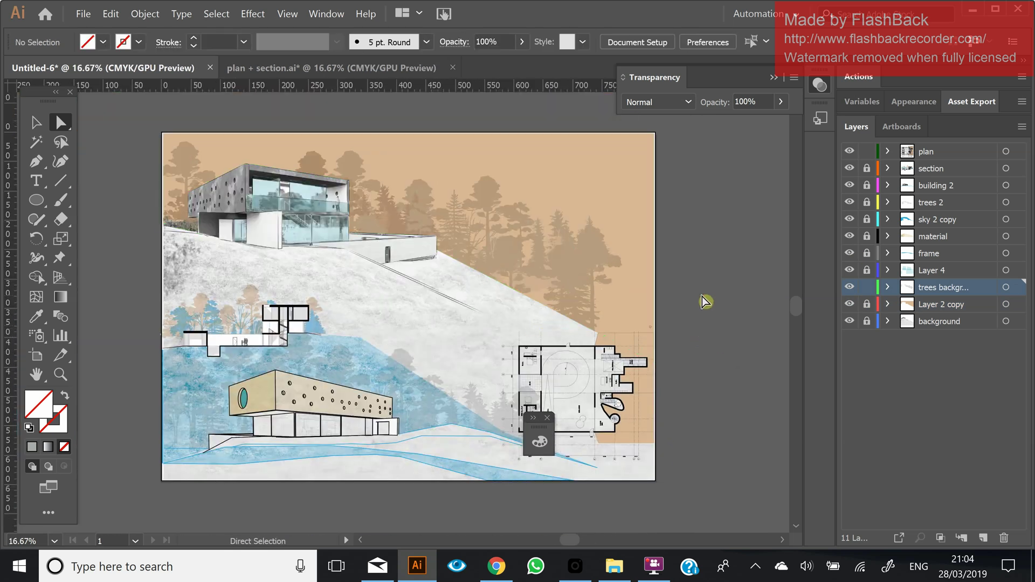
# Close the small floating colour panel that covers part of the floor plan
pyautogui.click(547, 418)
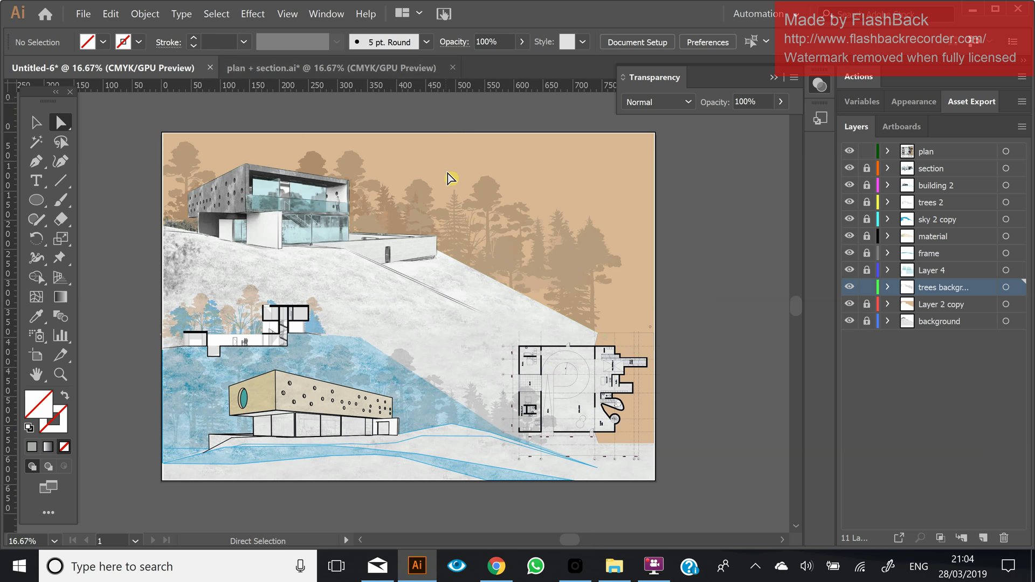
pyautogui.click(654, 566)
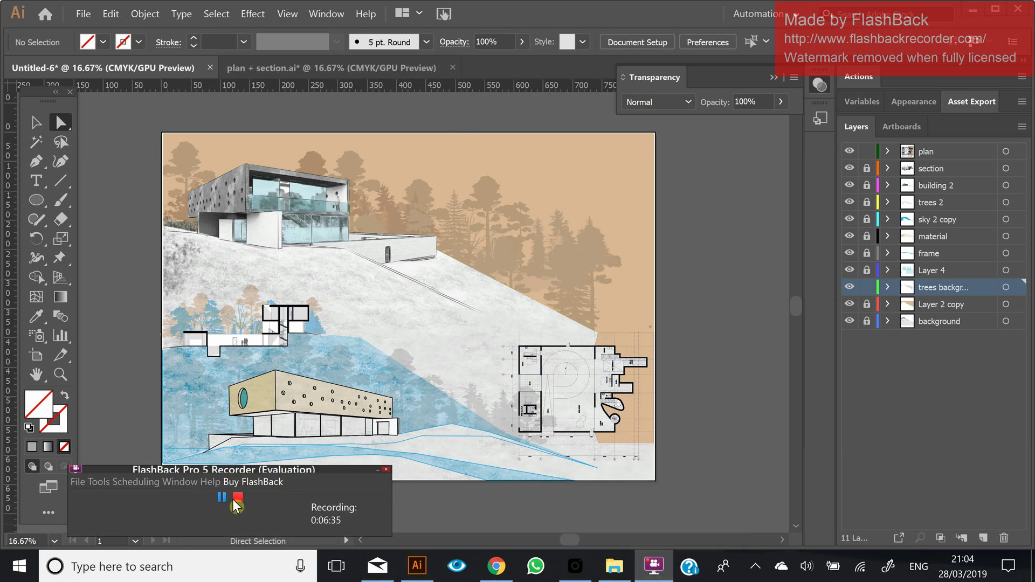